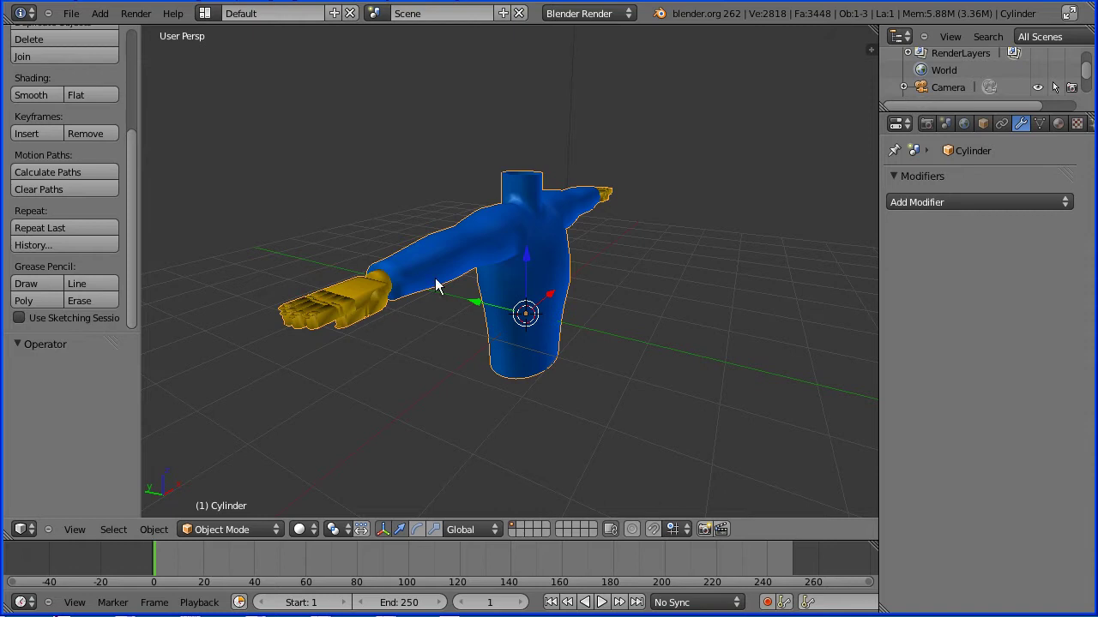
Start a new default scene, then reopen the earlier torso model from the recent files list.
left_click(74, 12)
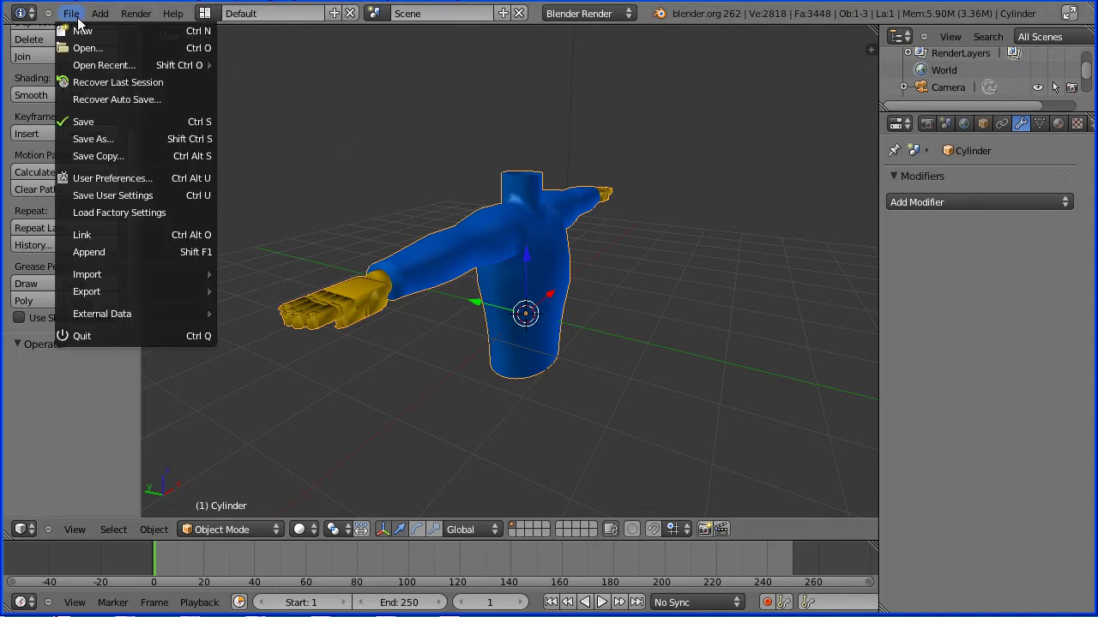
left_click(83, 32)
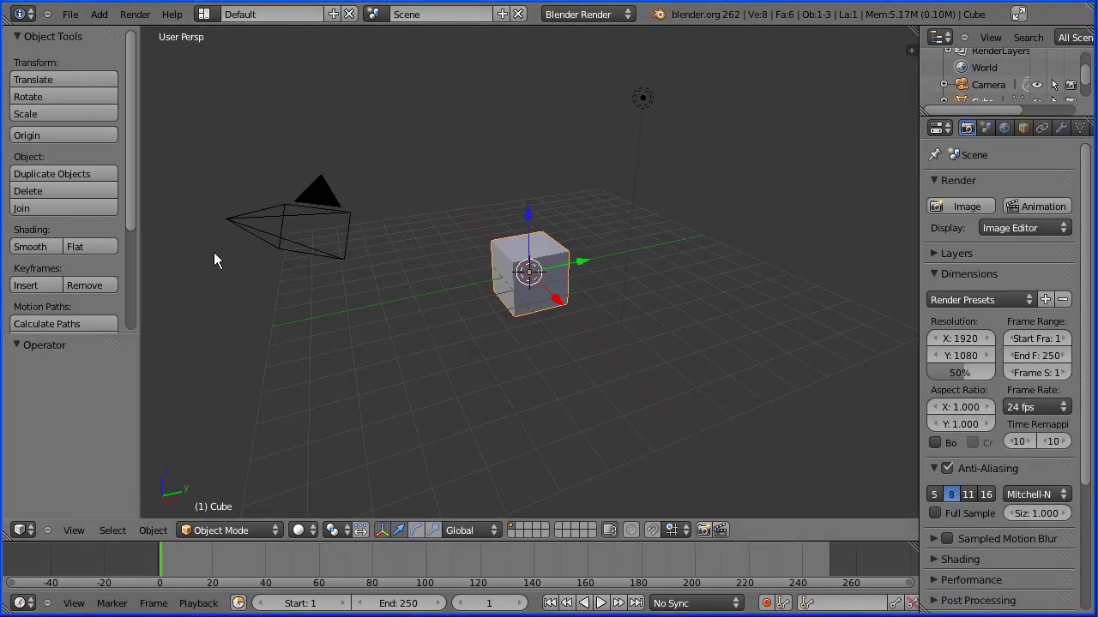
left_click(71, 14)
mouse_move(99, 66)
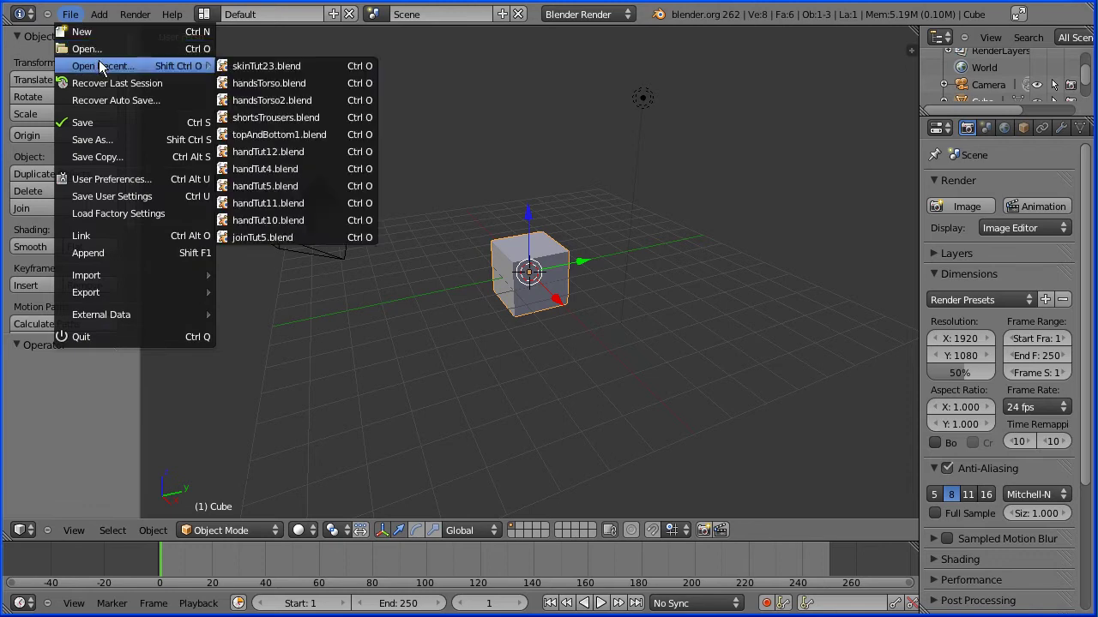
left_click(255, 67)
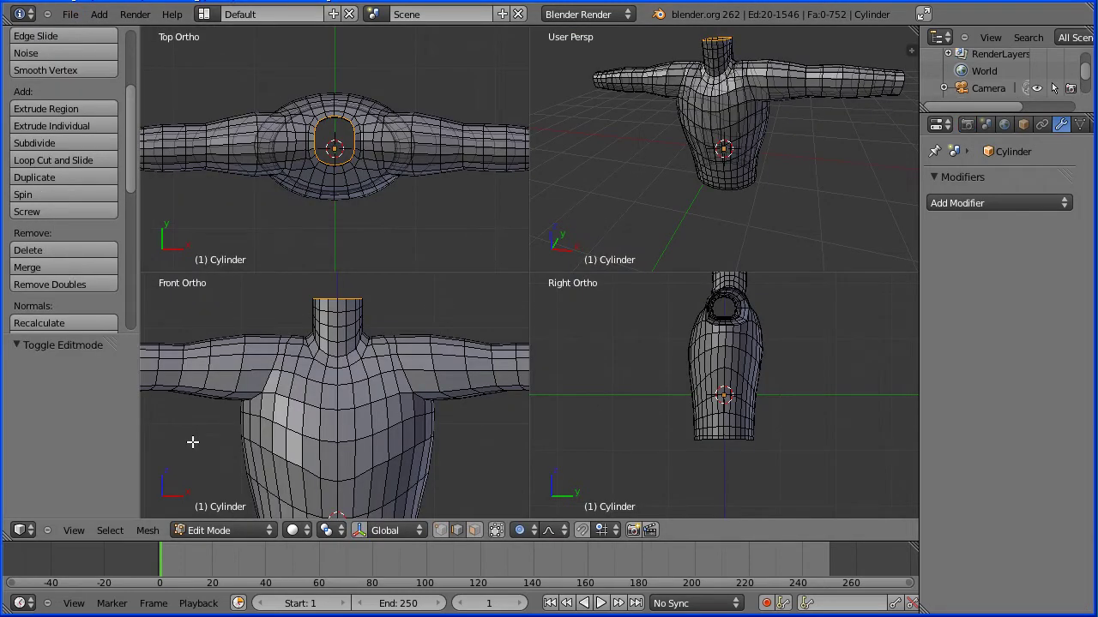
Zoom the front view onto the arm and select the edge loop around its open end.
scroll(193, 443, "up", 3)
middle_click_drag(215, 434, 463, 443, "shift")
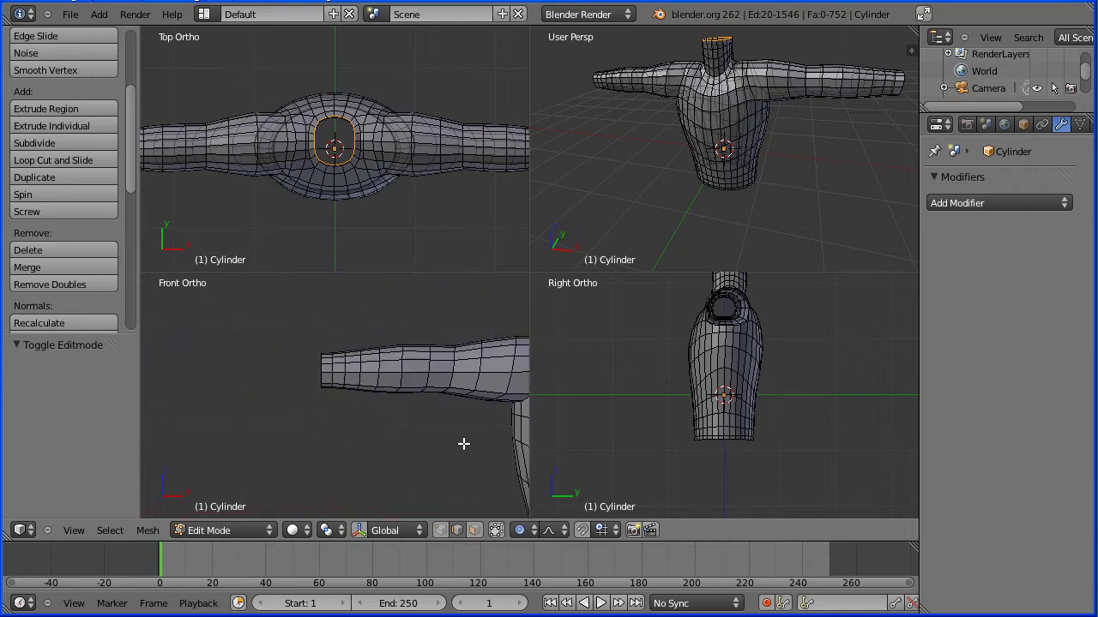
scroll(384, 451, "up", 3)
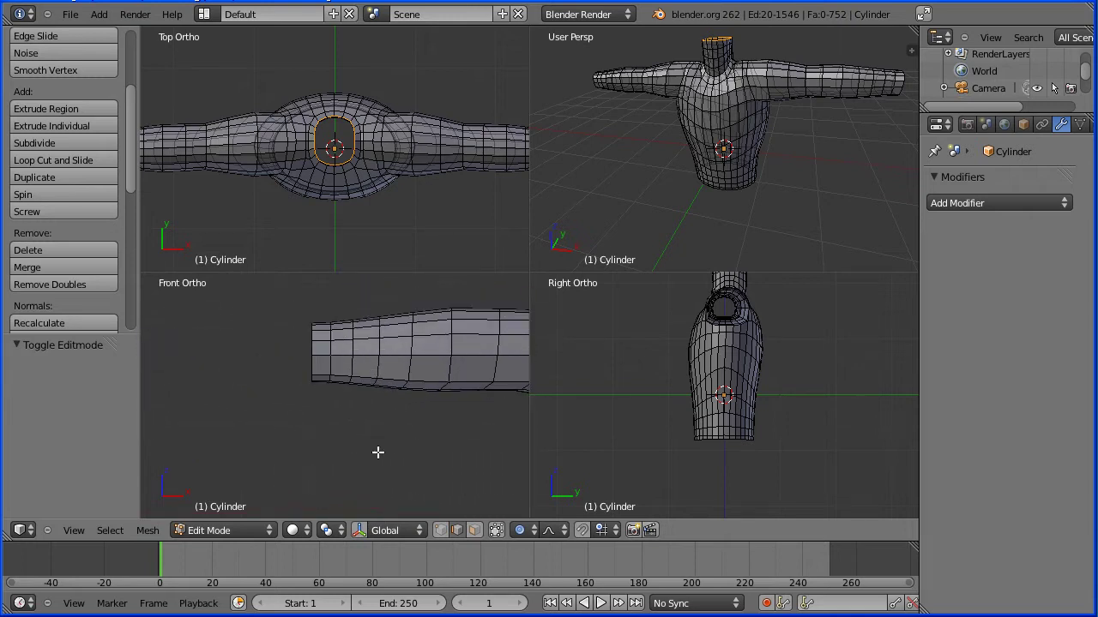
right_click(306, 358)
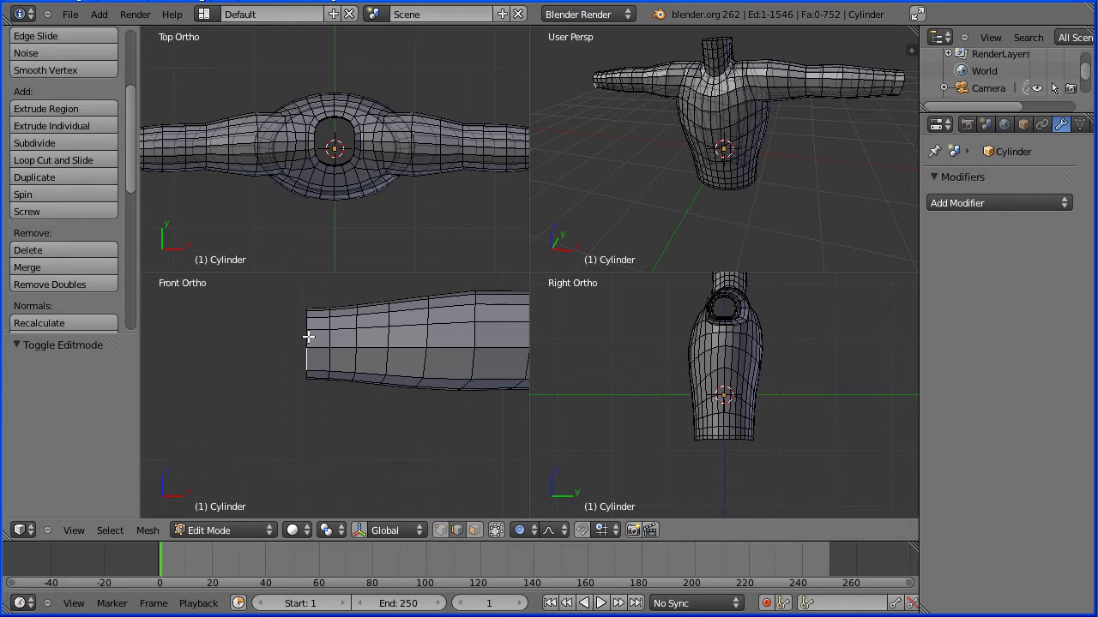
right_click(309, 337, "alt")
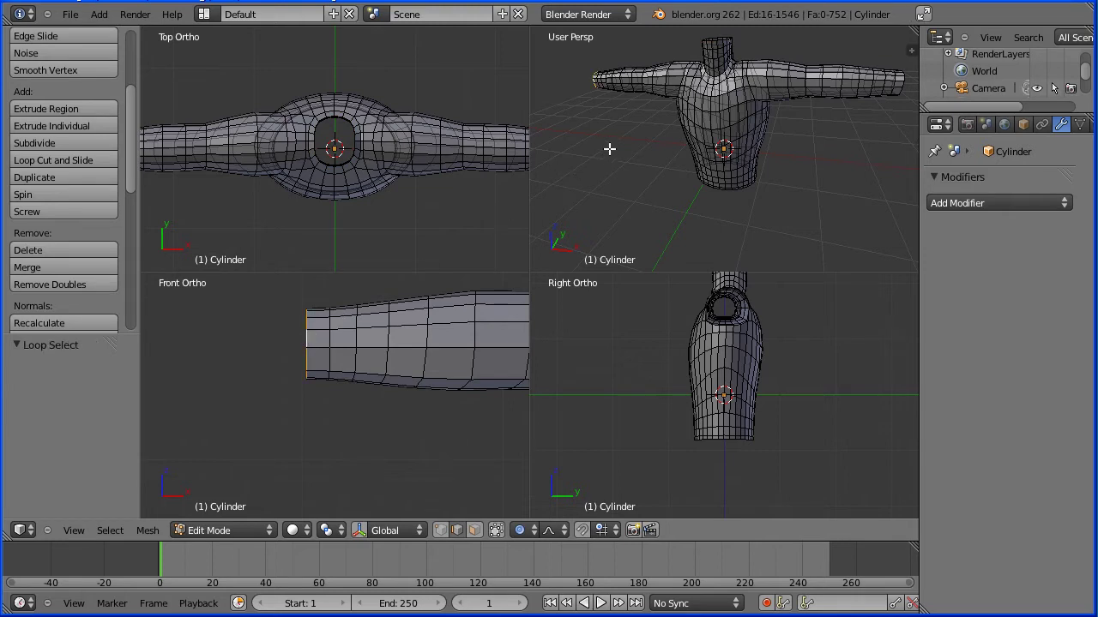
middle_click_drag(609, 149, 808, 139)
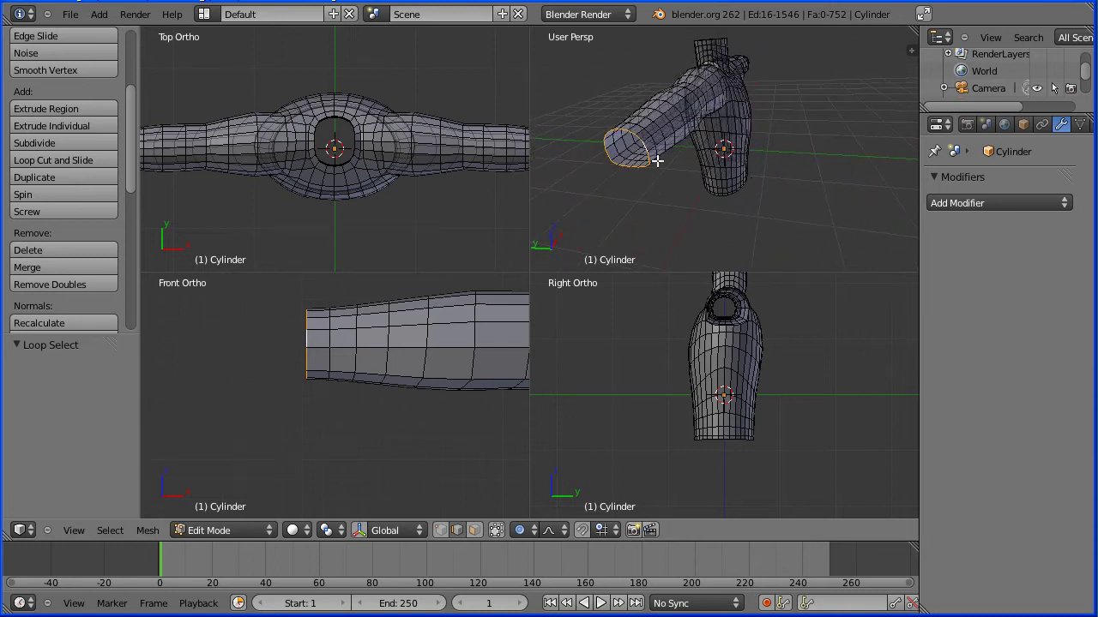
Extrude the arm-end loop in place and turn Proportional Editing off after undoing a falloff shrink.
key("e")
right_click(236, 384)
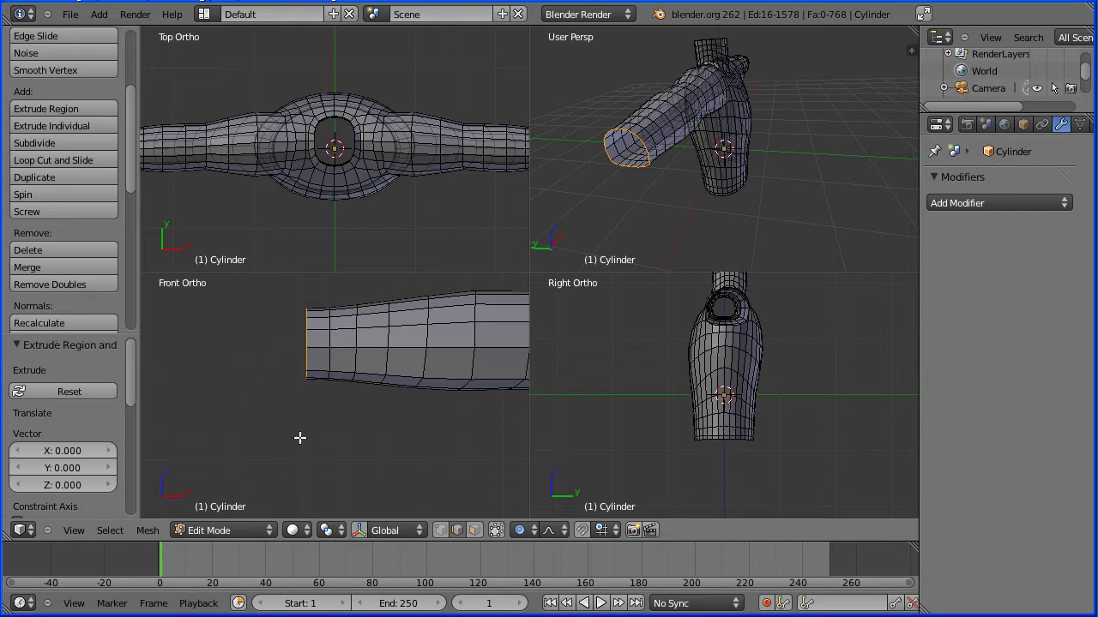
key("s")
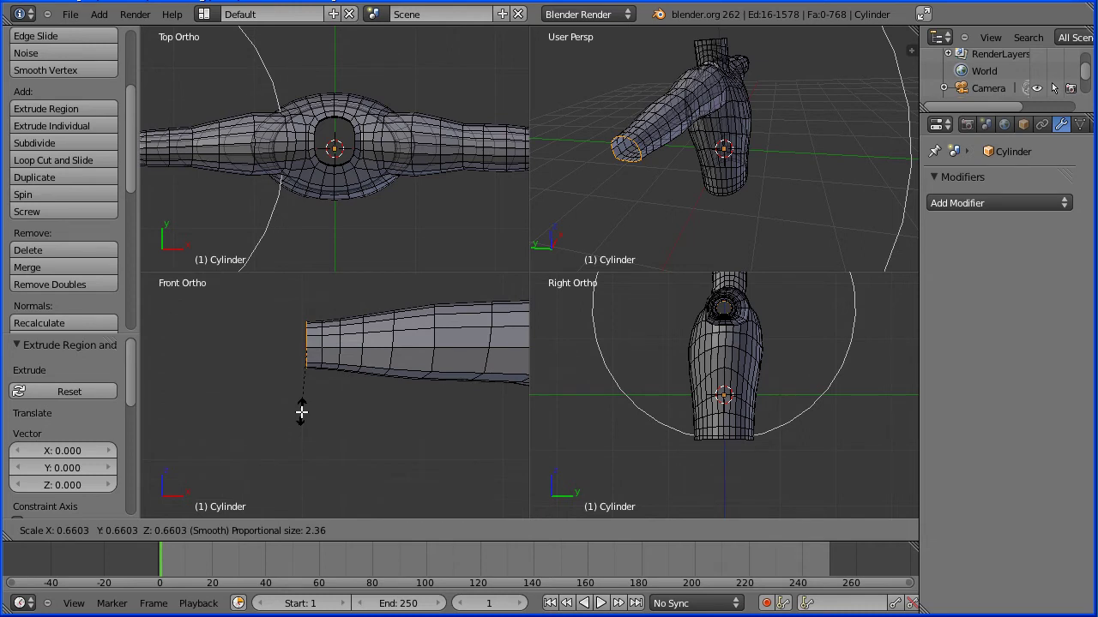
left_click(301, 412)
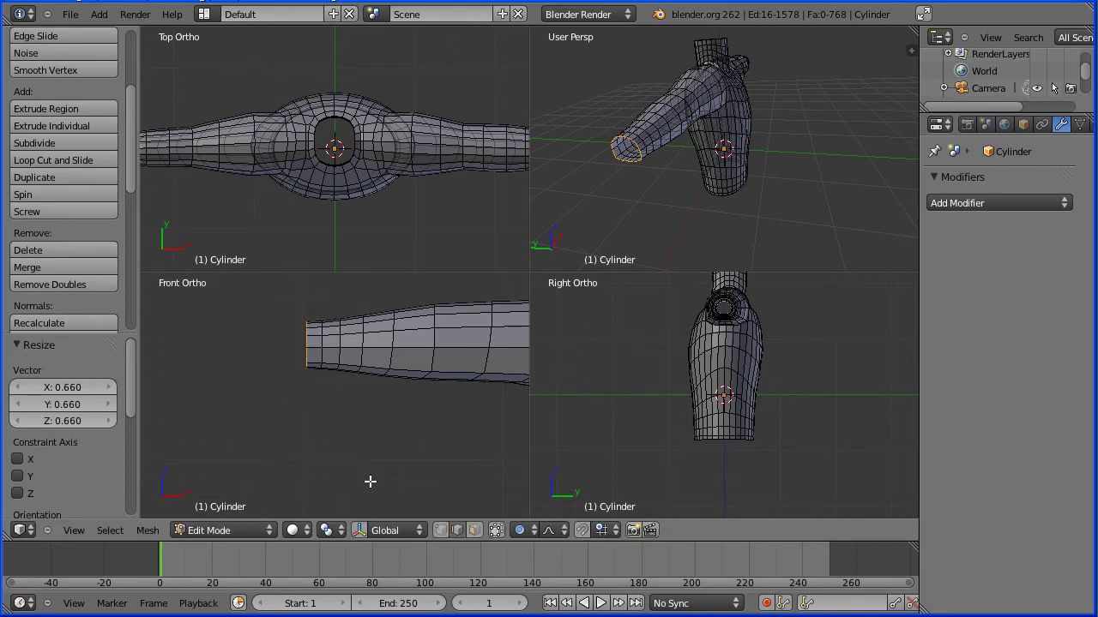
key("ctrl+z")
left_click(530, 530)
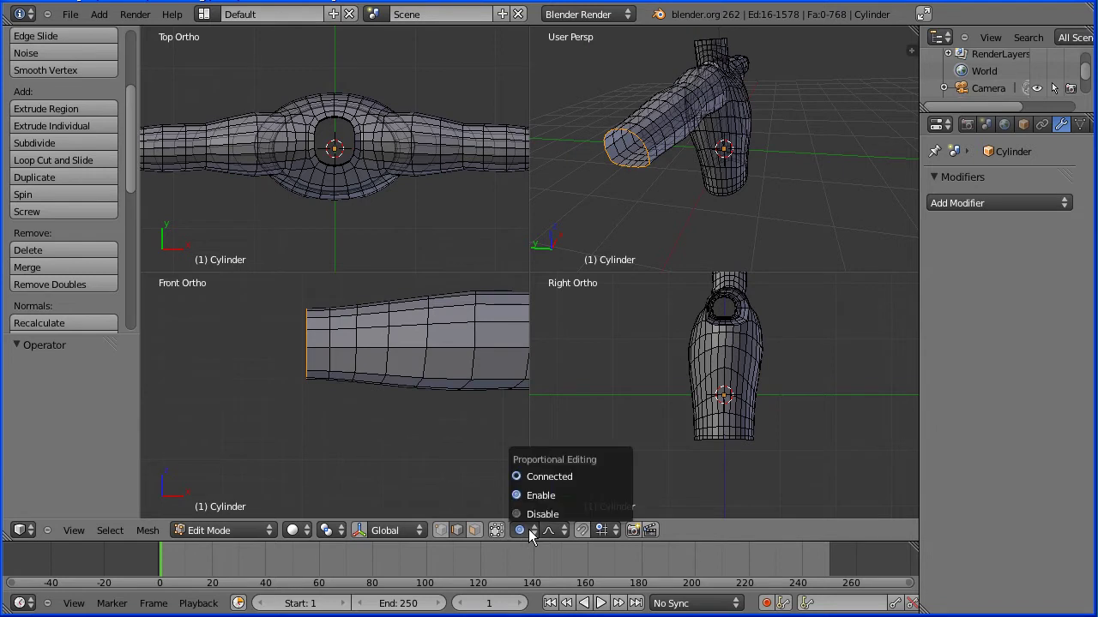
left_click(537, 514)
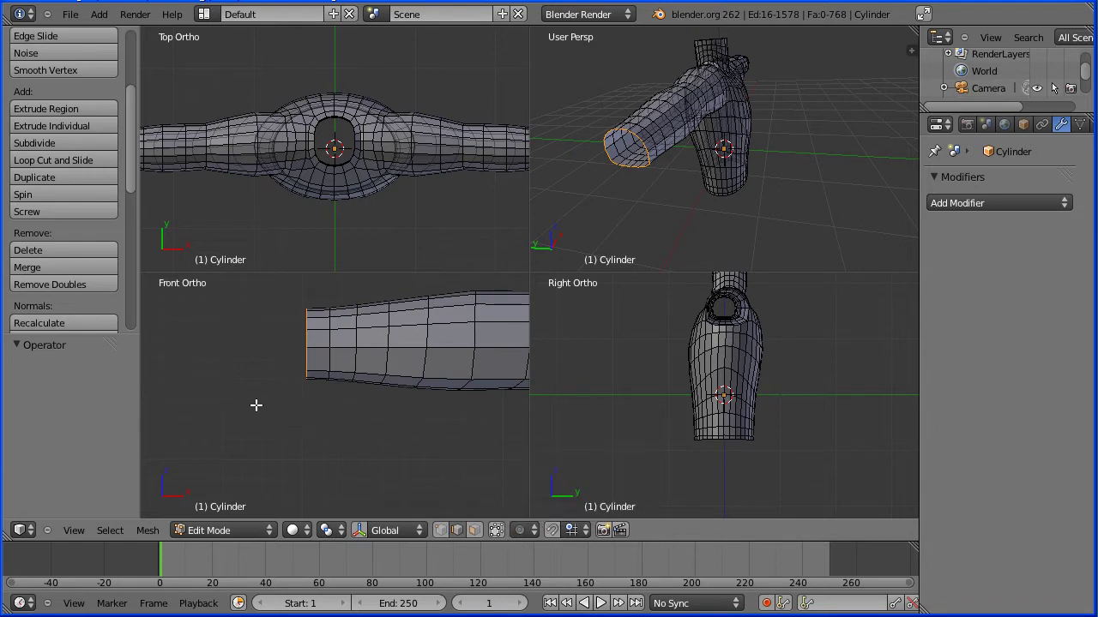
Scale the extruded loop to 0 and remove doubles to close the arm end.
key("s")
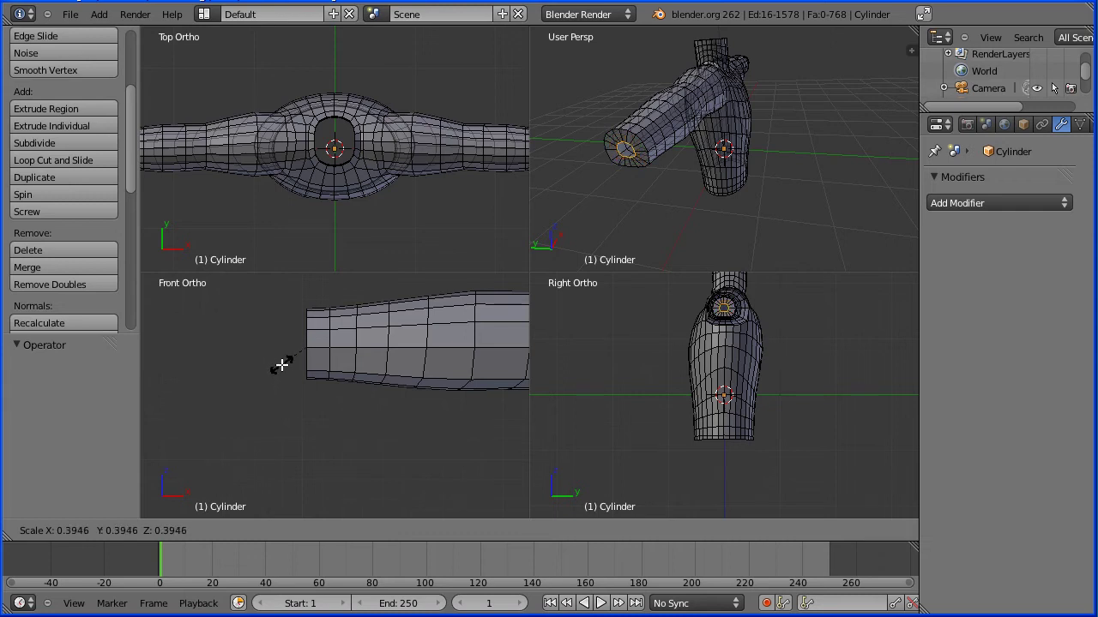
type("0")
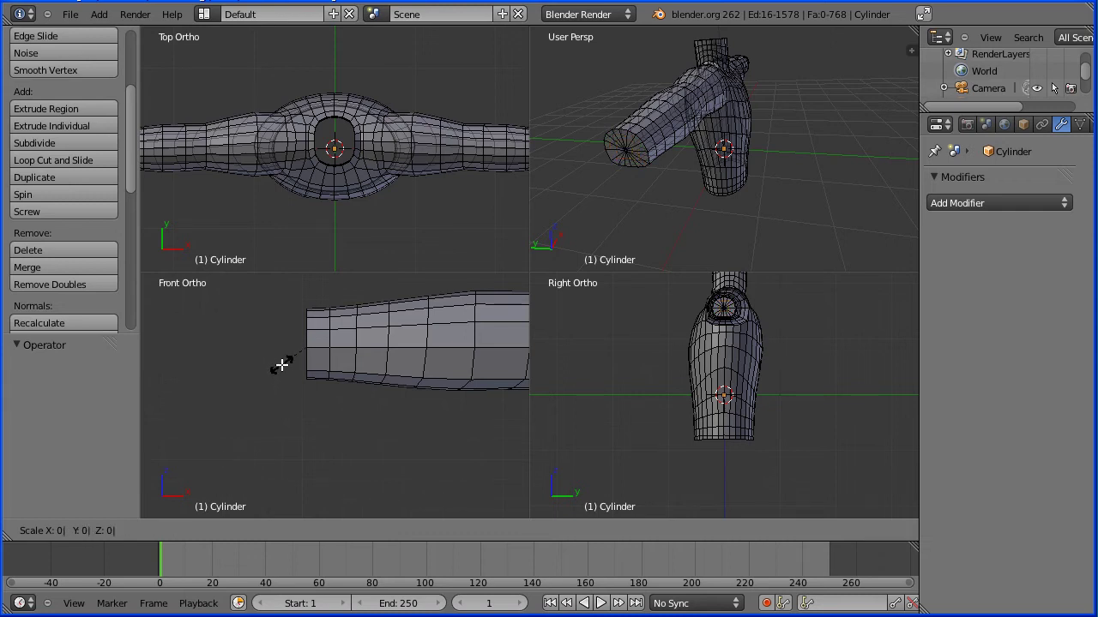
key("Return")
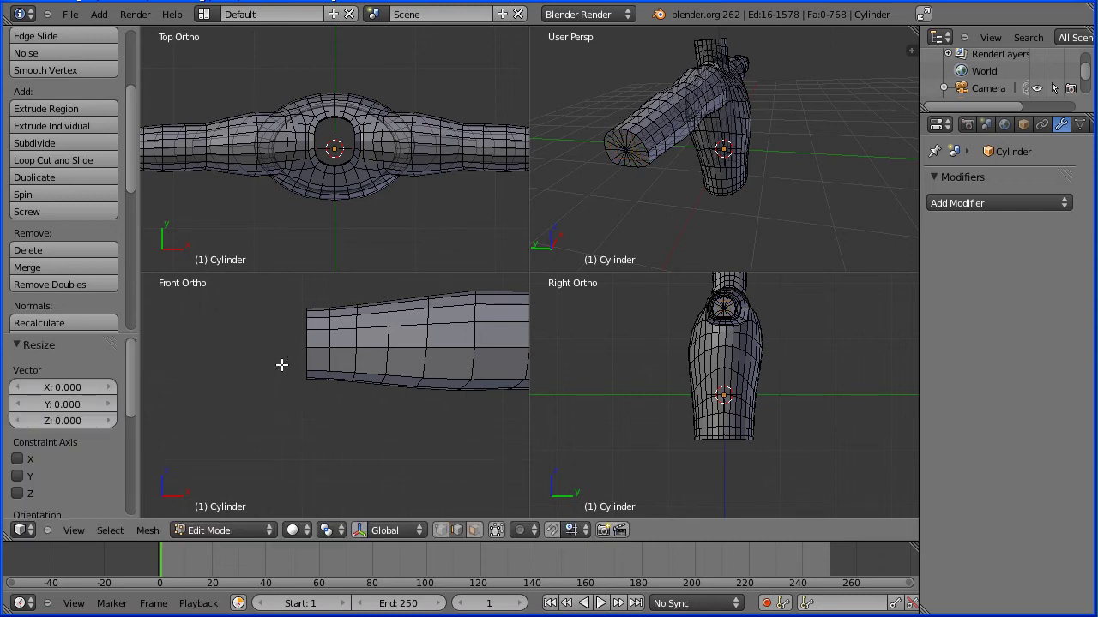
left_click(80, 283)
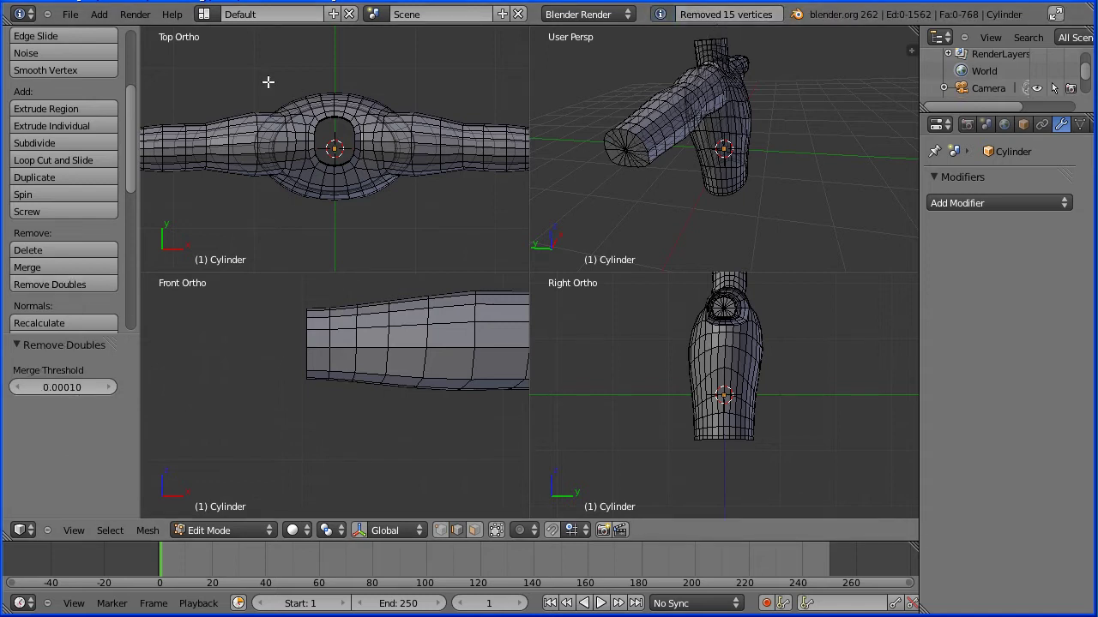
Return the torso mesh from Edit Mode to Object Mode.
key("Tab")
key("Tab")
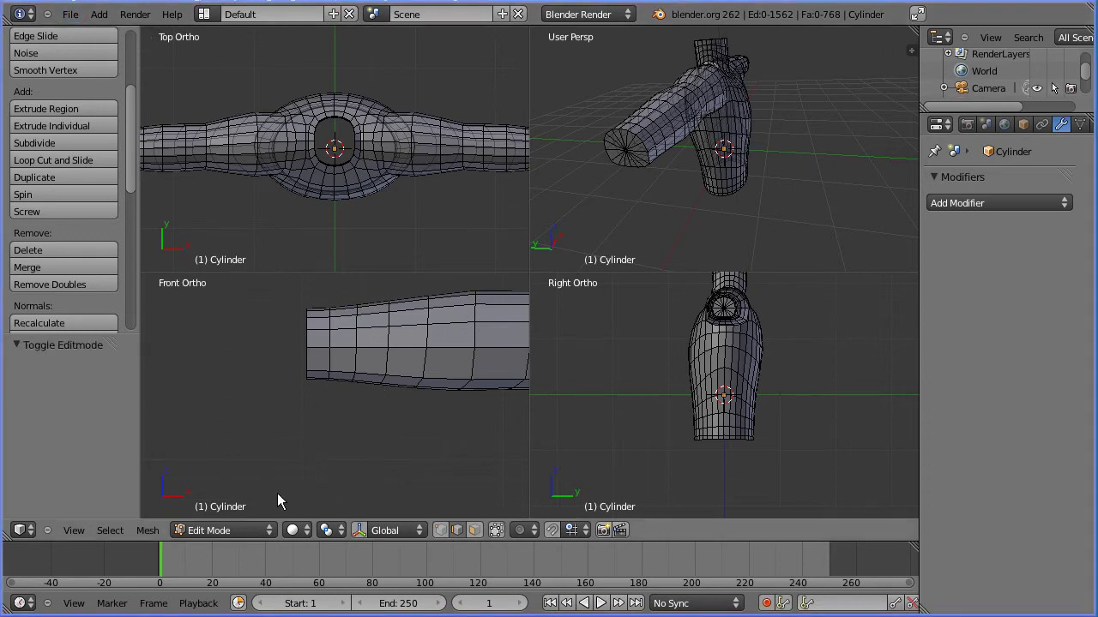
left_click(248, 527)
left_click(225, 513)
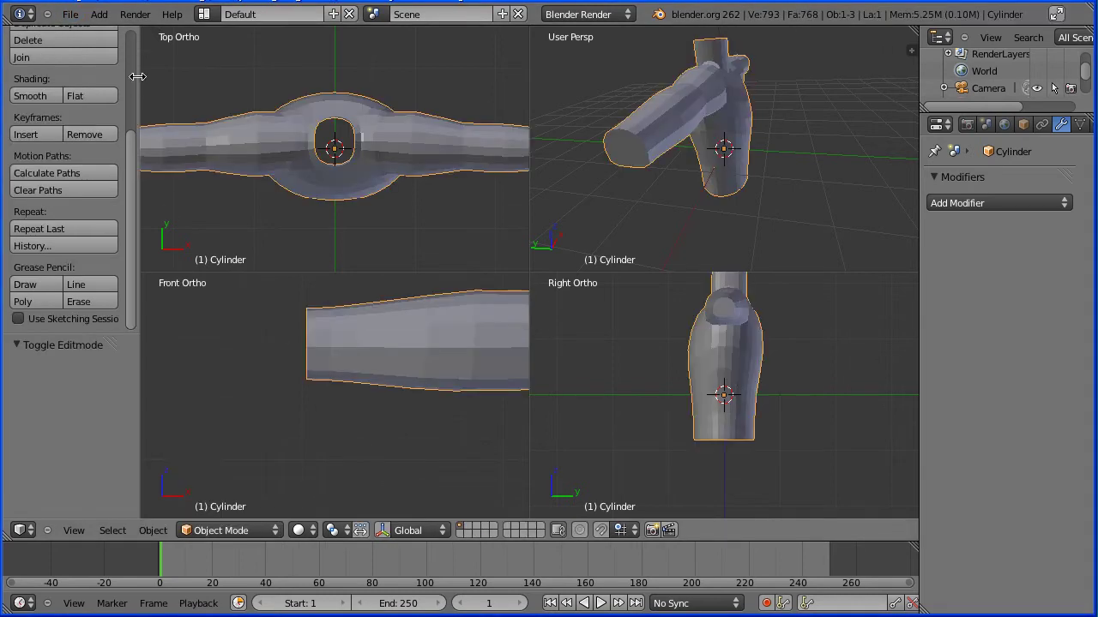
Append the 'hand' object from handTut12.blend into the scene.
left_click(71, 16)
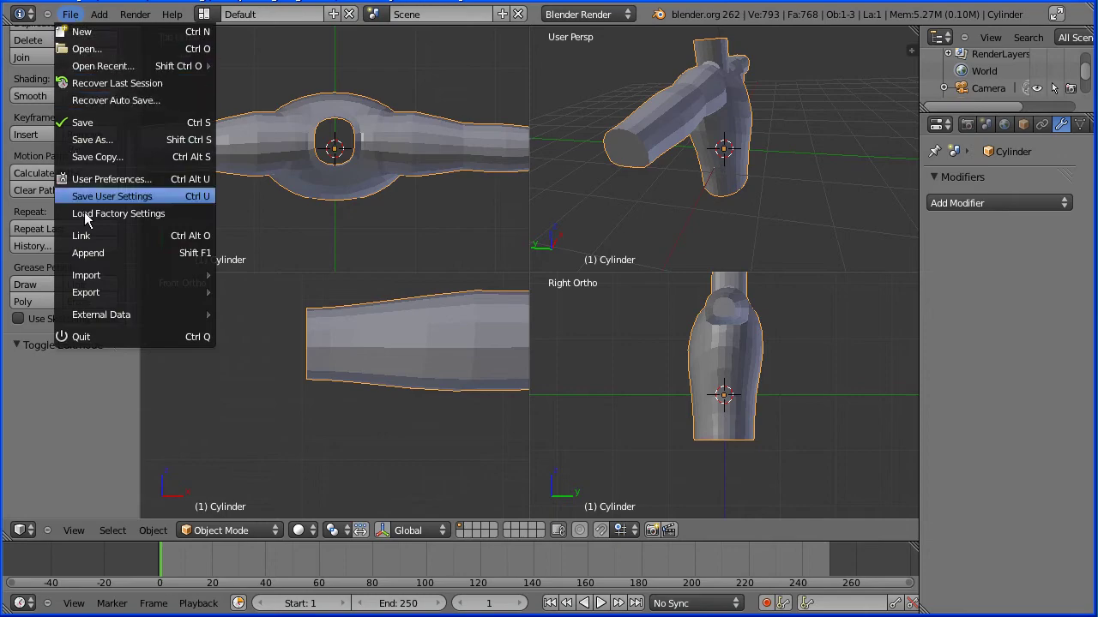
left_click(117, 252)
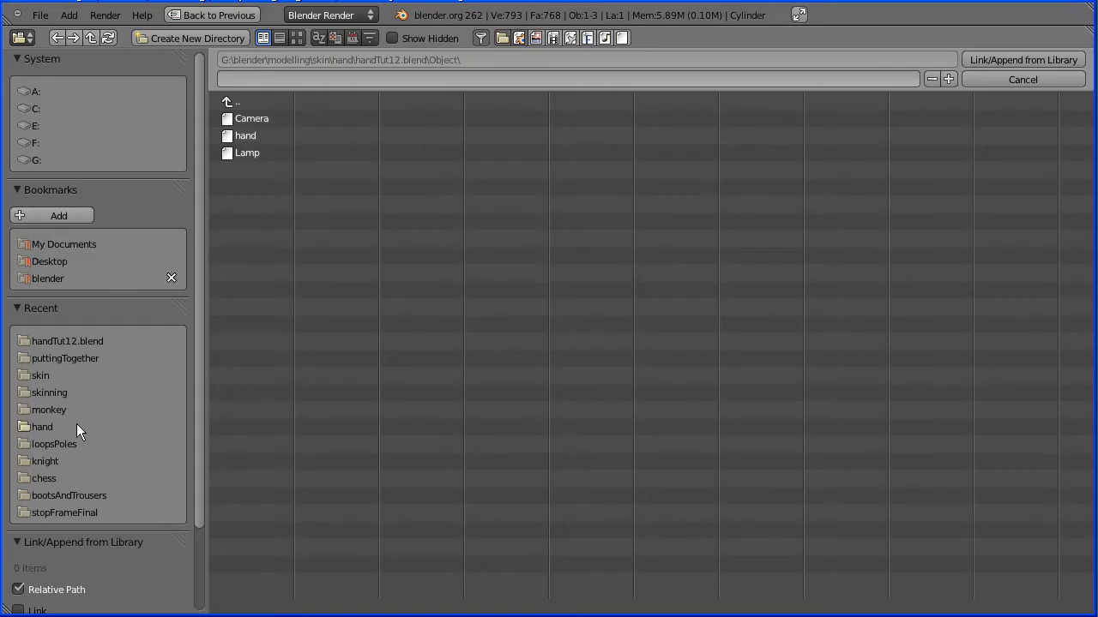
left_click(48, 426)
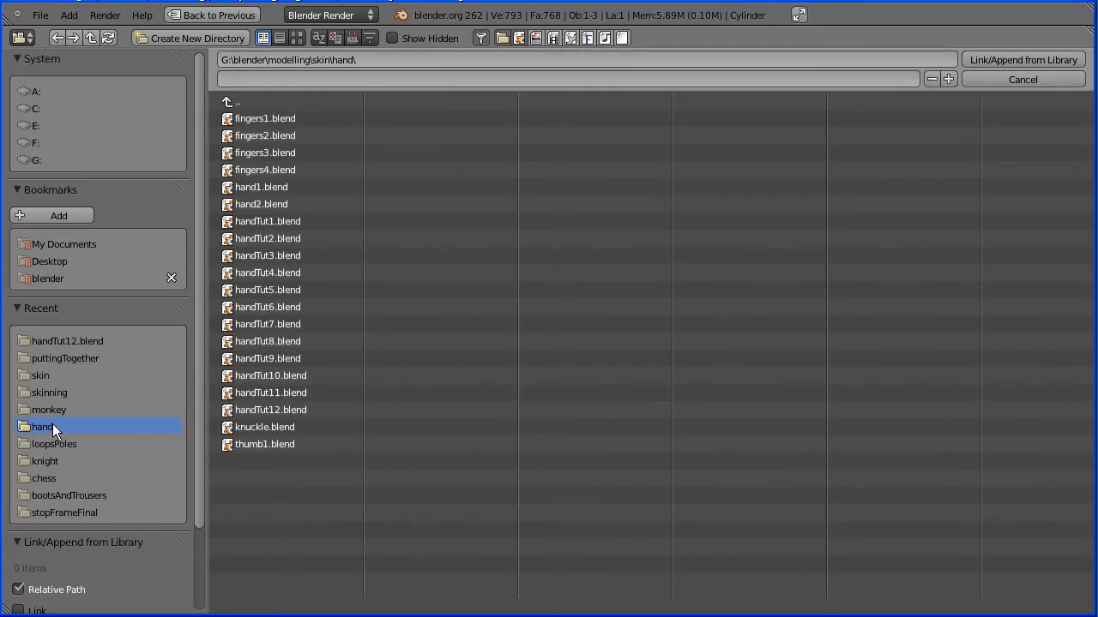
left_click(260, 410)
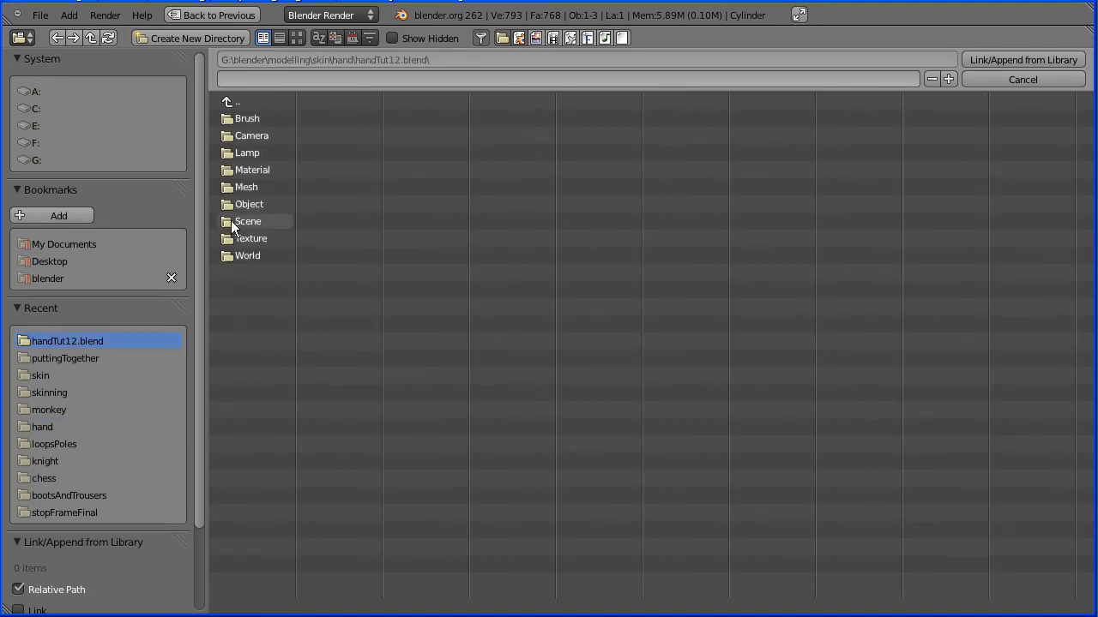
left_click(249, 201)
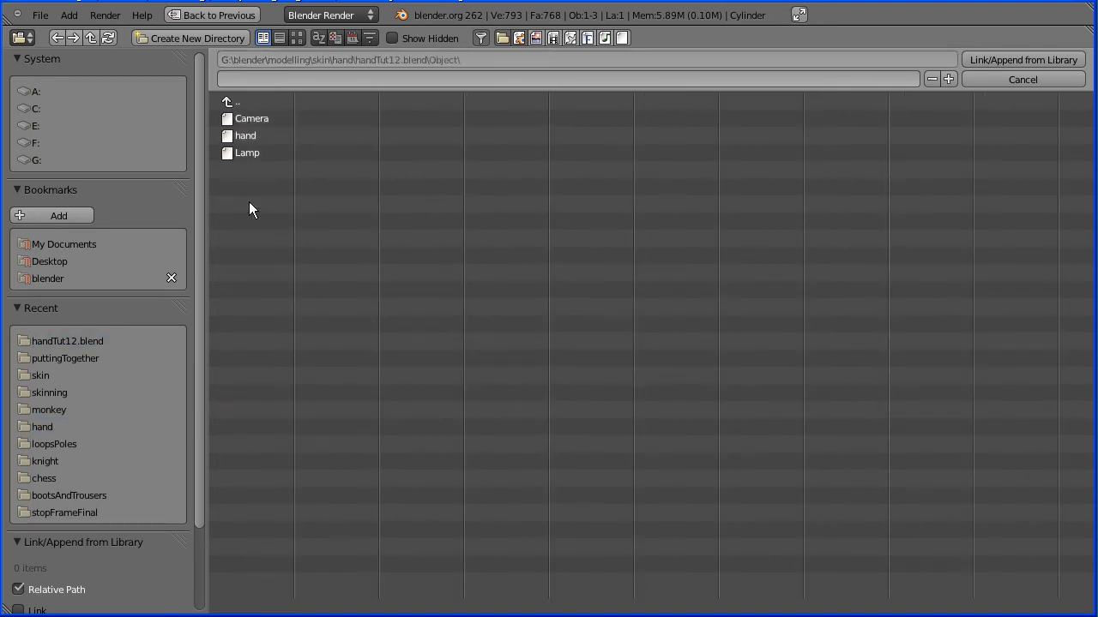
left_click(247, 137)
left_click(1017, 59)
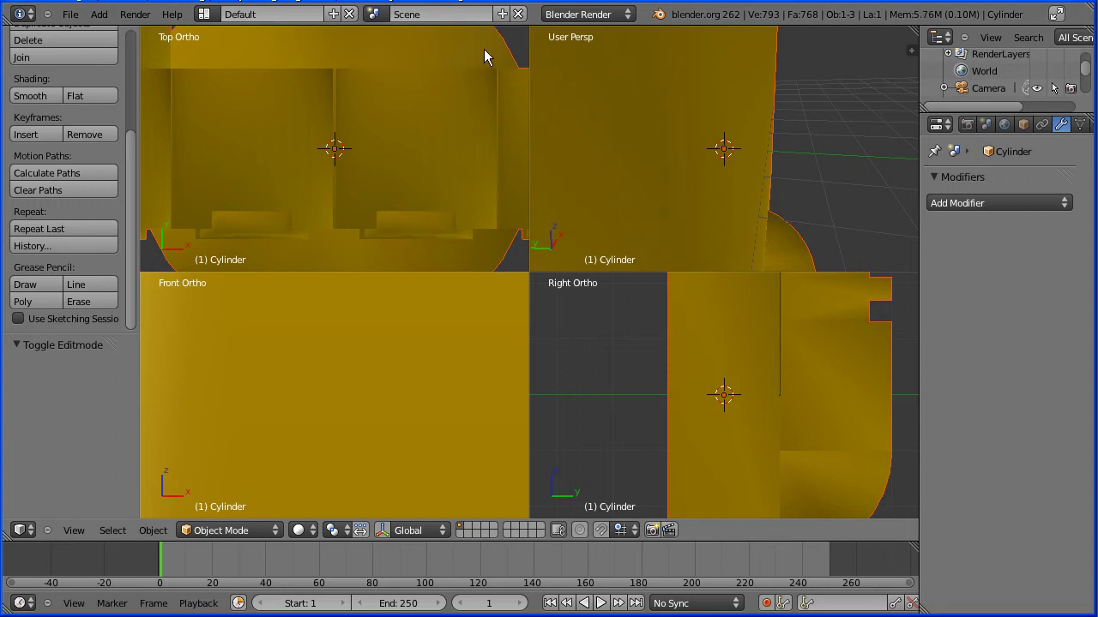
Scale the hand by 0.1 then 0.5, moving it along X and raising it along Z.
key("s")
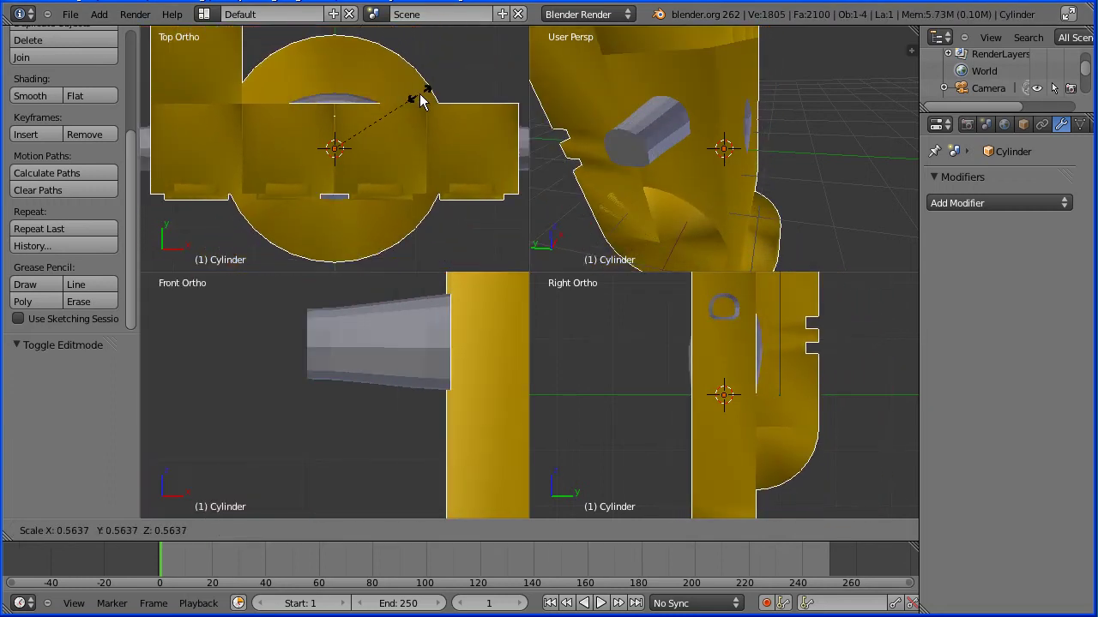
type("0.1")
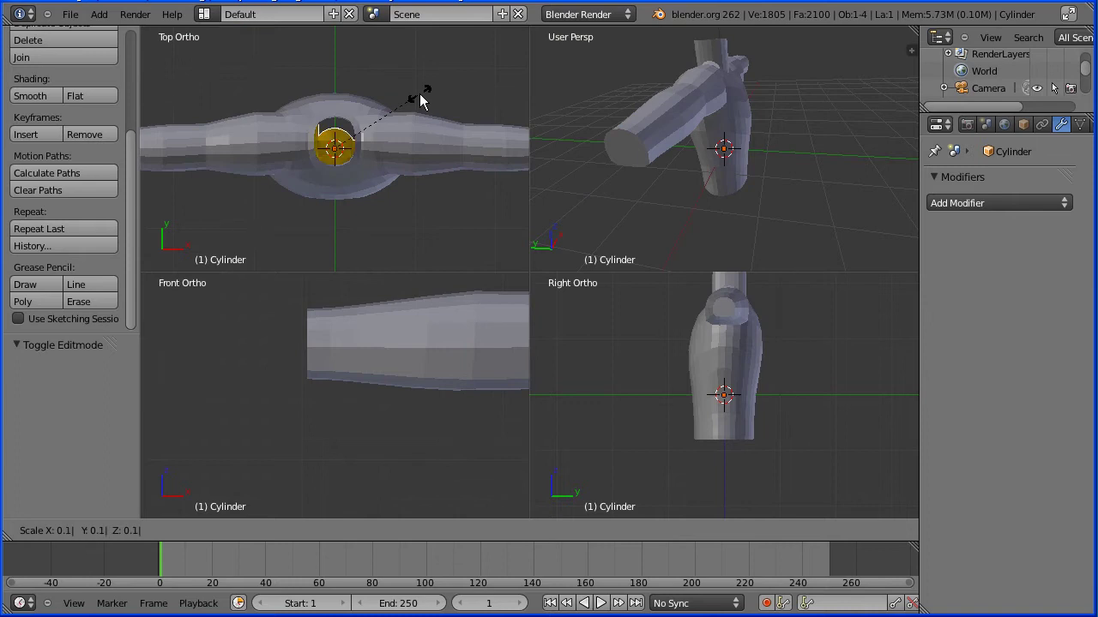
key("Return")
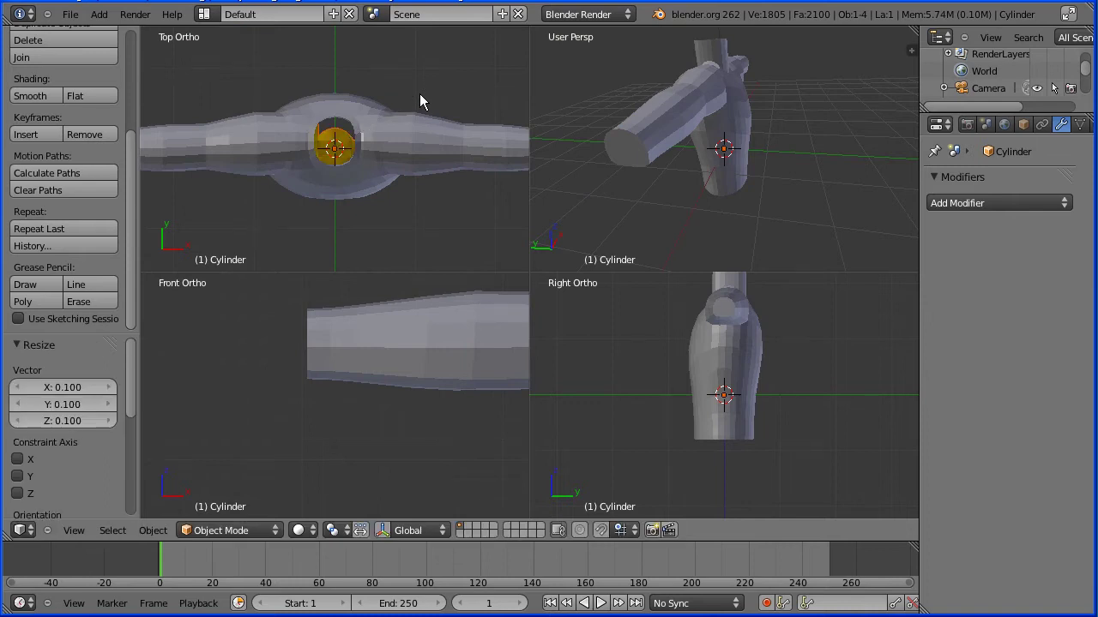
left_click(381, 530)
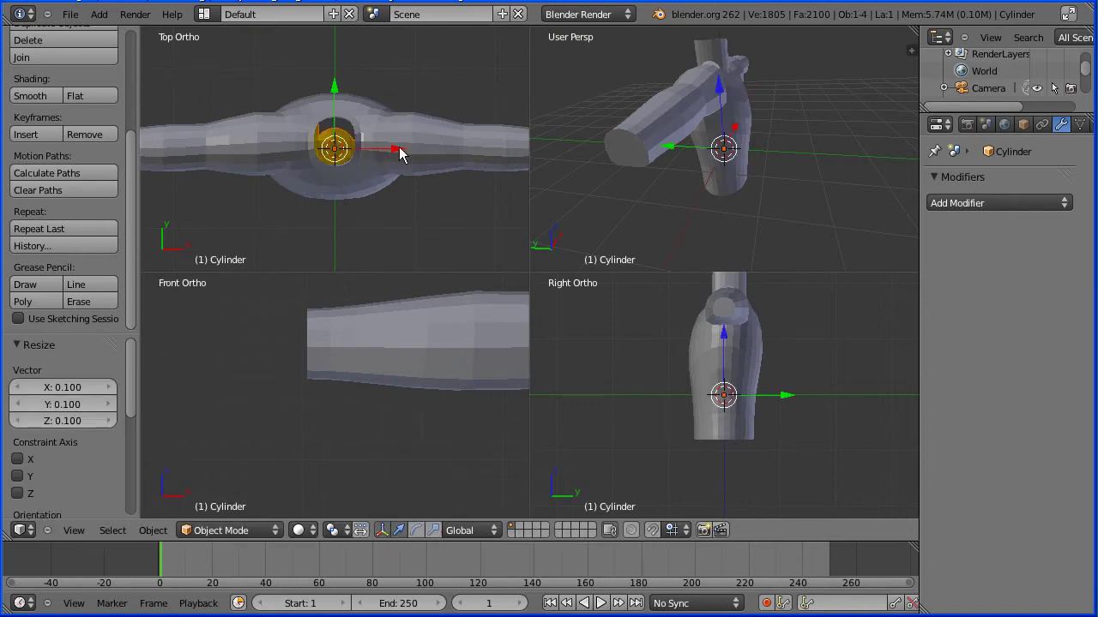
left_click_drag(399, 153, 123, 149)
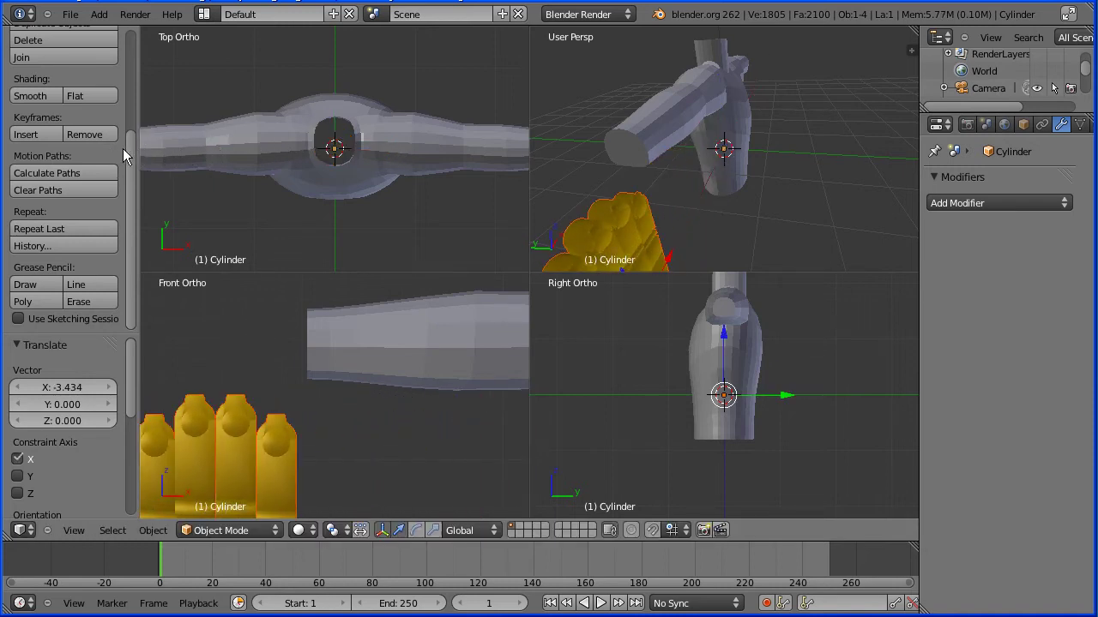
key("s")
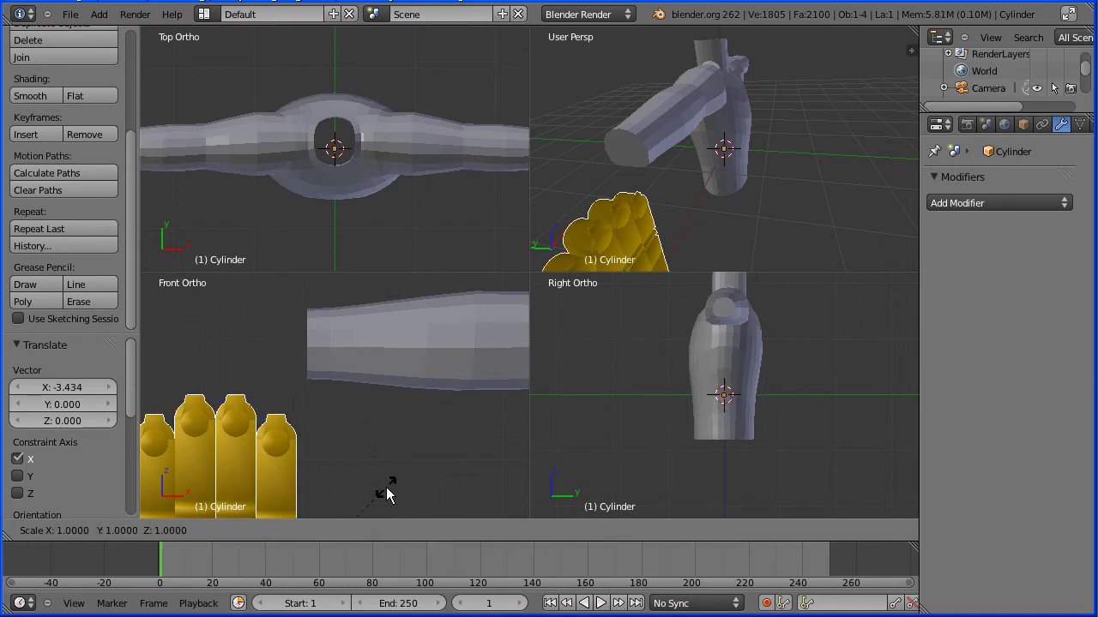
type("0.5")
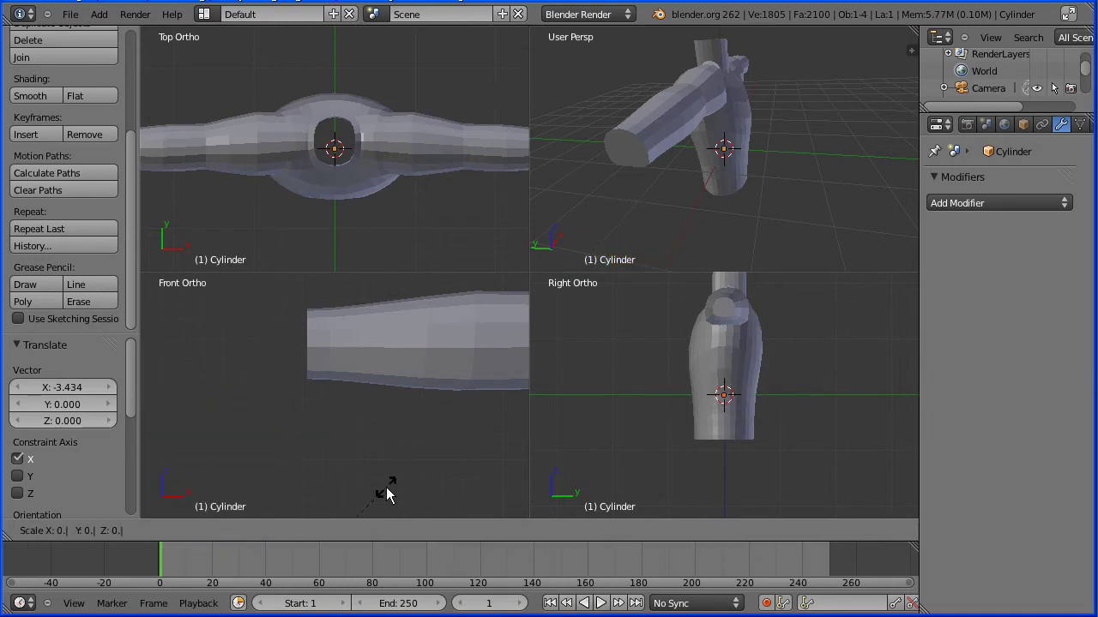
key("Return")
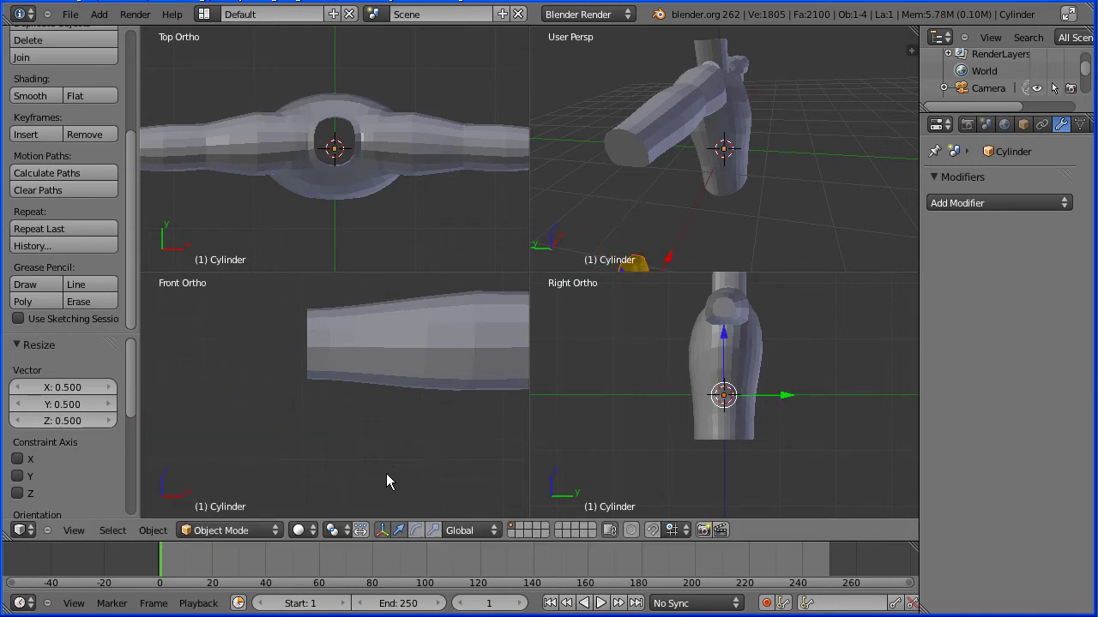
scroll(386, 471, "down", 2)
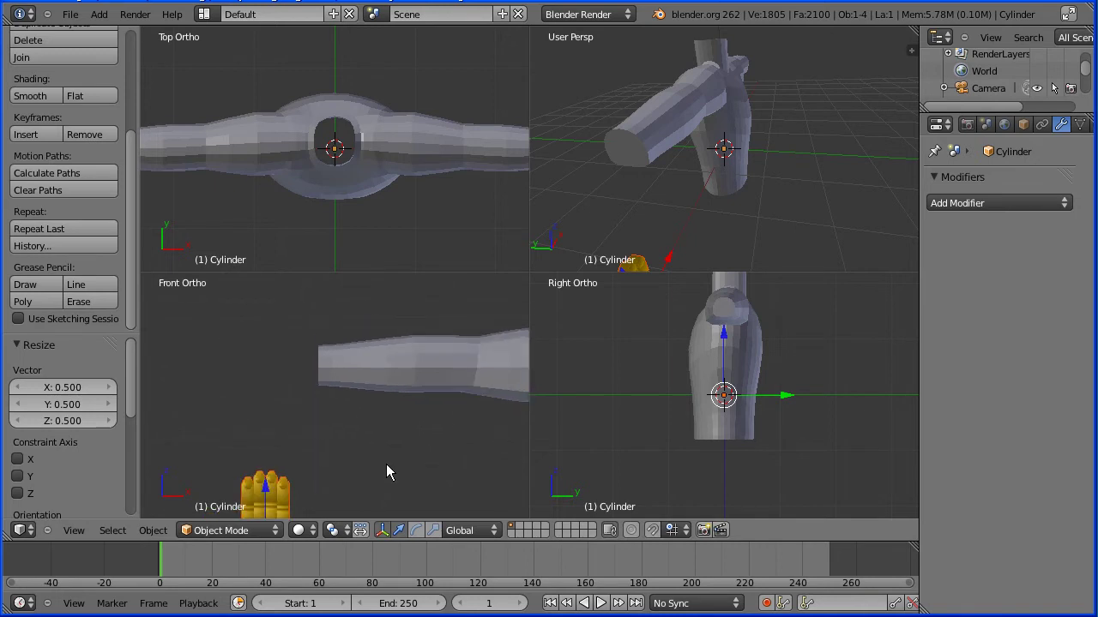
left_click_drag(265, 487, 256, 328)
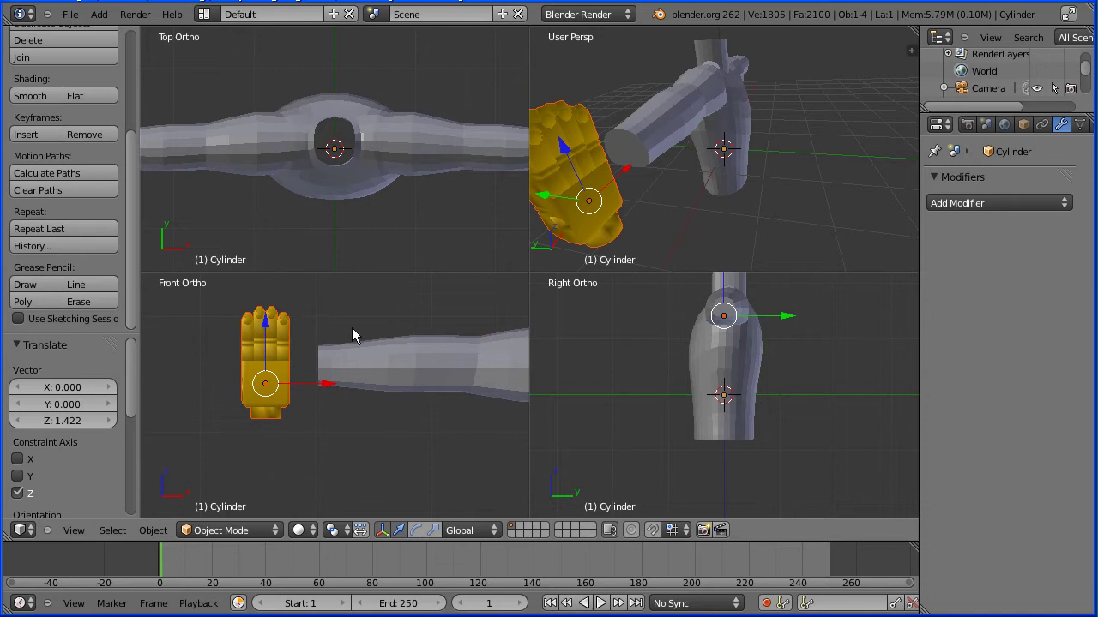
Rotate the hand 90 degrees around two axes and nudge it against the arm end.
key("r")
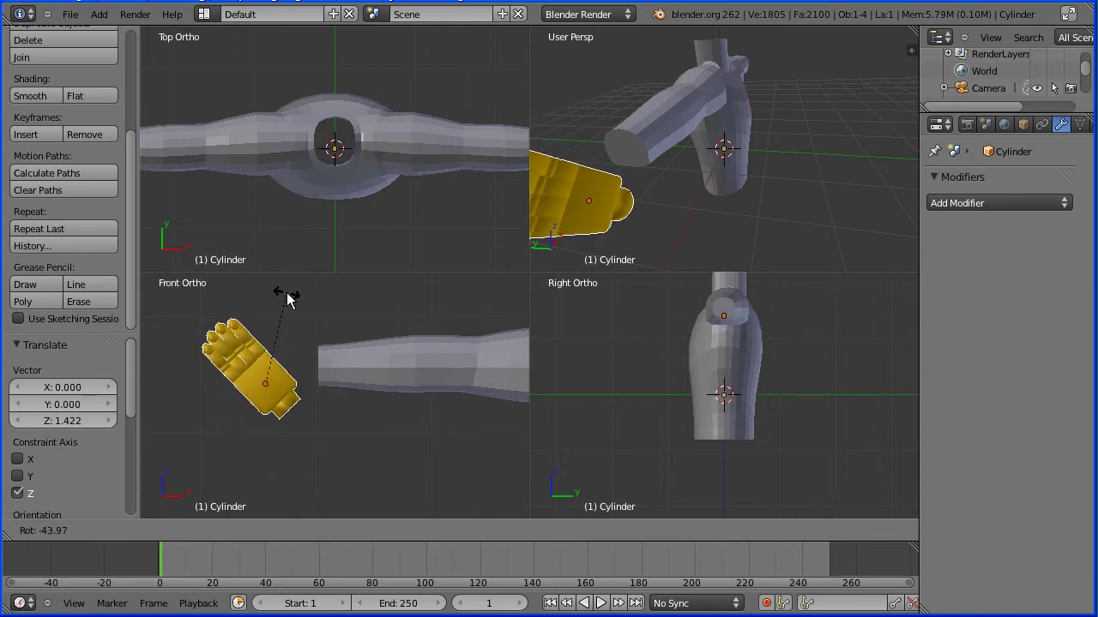
type("90")
key("Return")
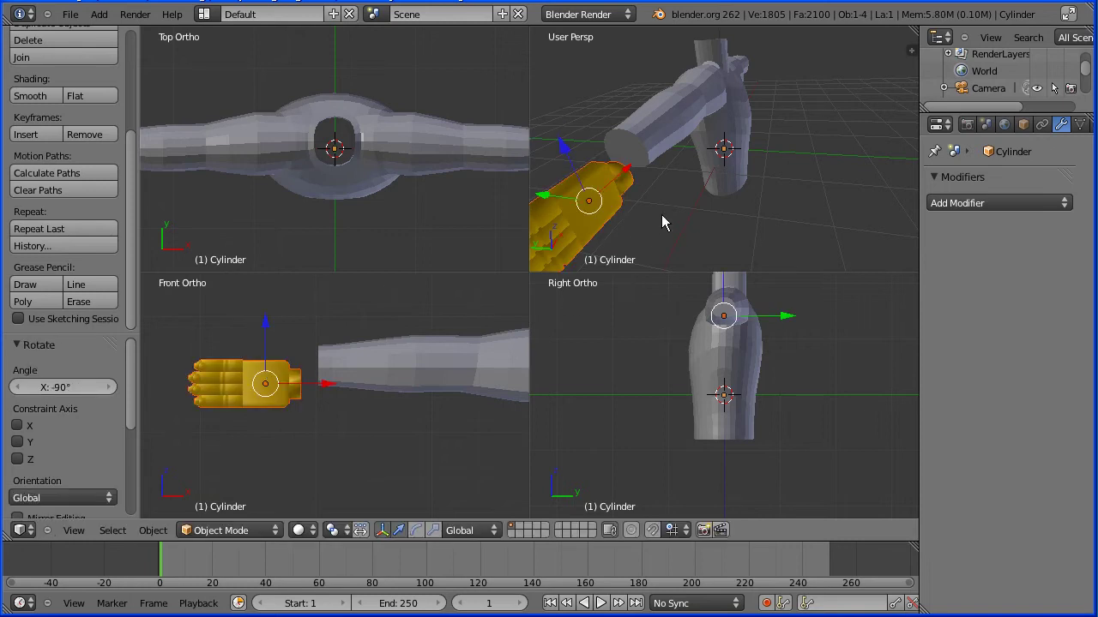
scroll(661, 214, "down", 3)
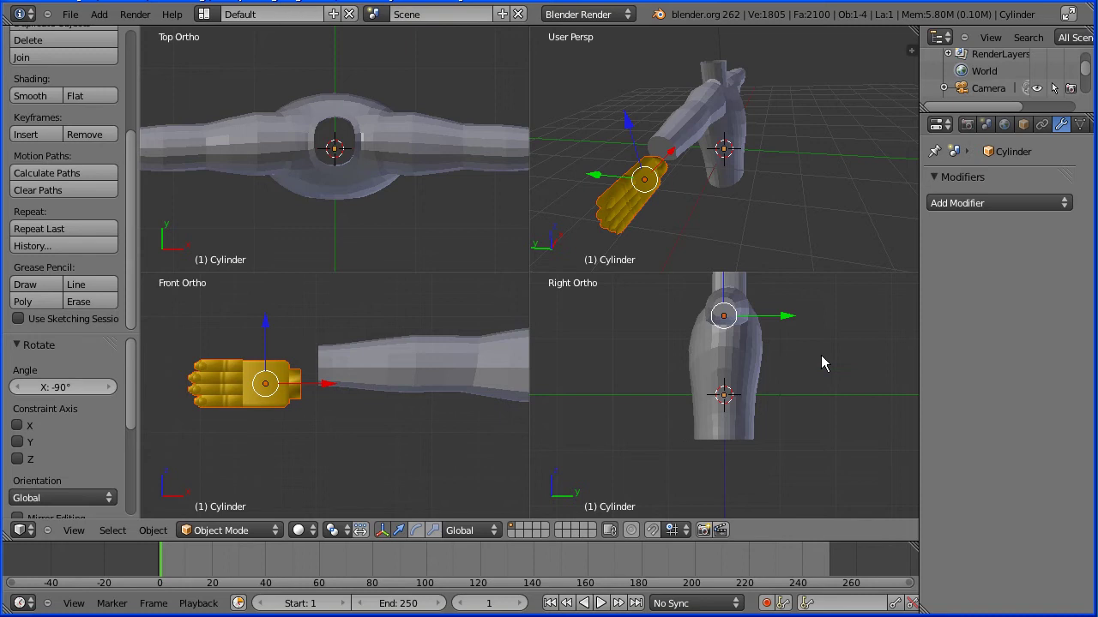
key("r")
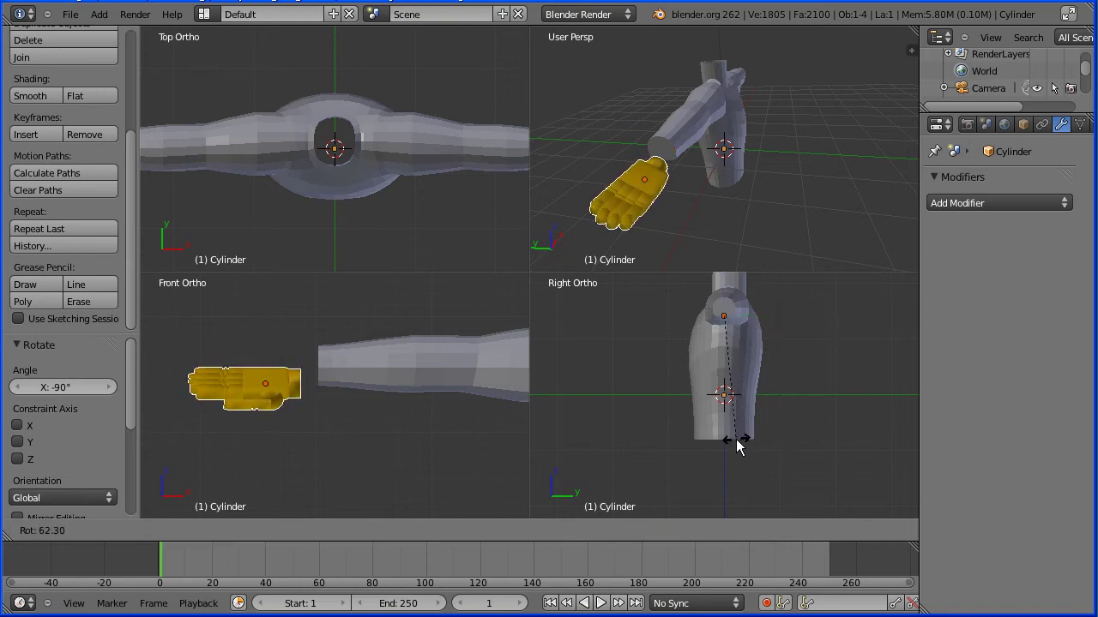
type("90")
key("Return")
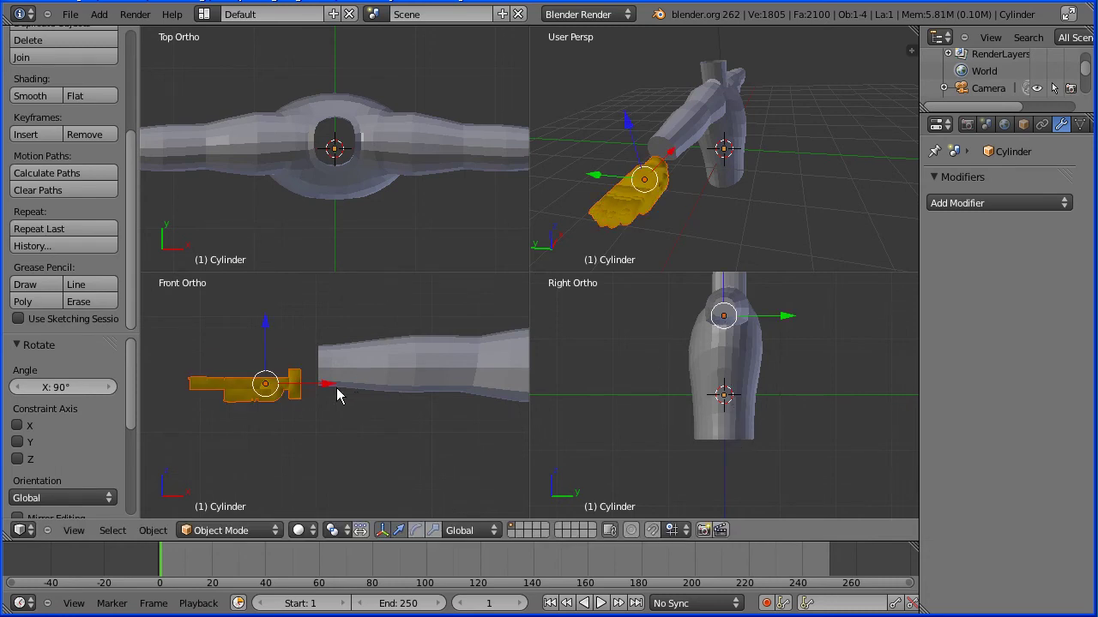
left_click_drag(330, 384, 349, 384)
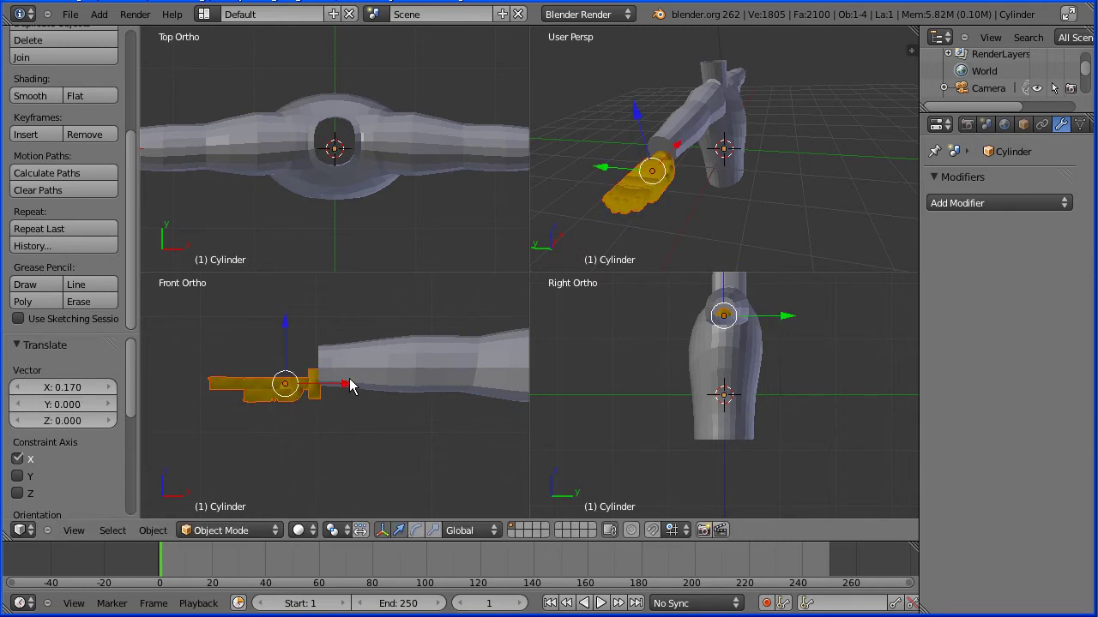
left_click_drag(284, 326, 285, 305)
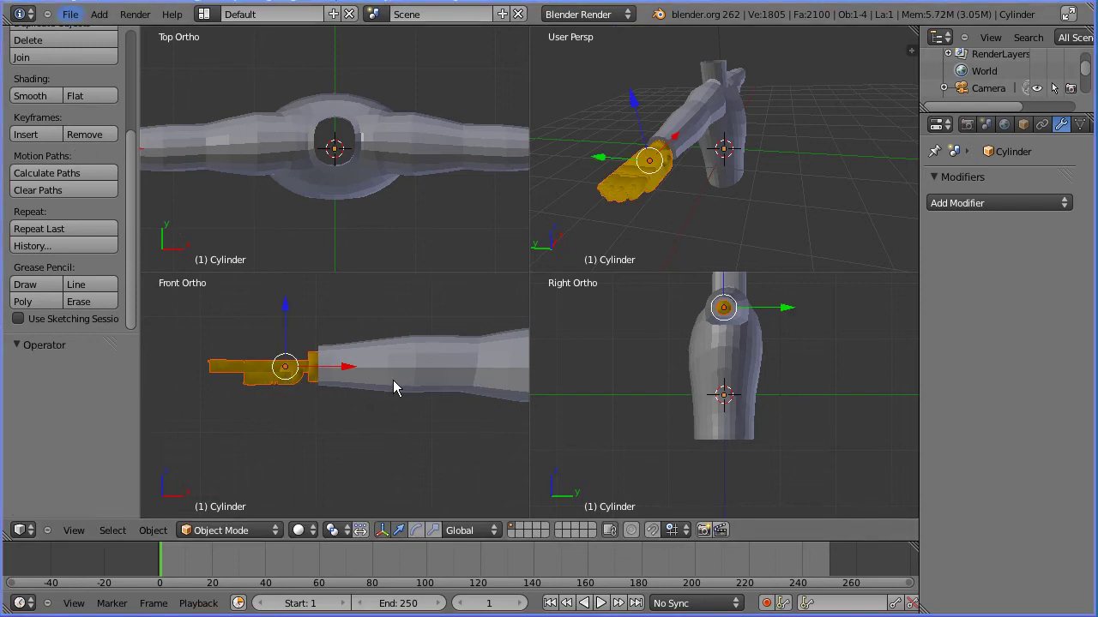
Select the arm cylinder and give it smooth shading.
right_click(425, 372, "shift")
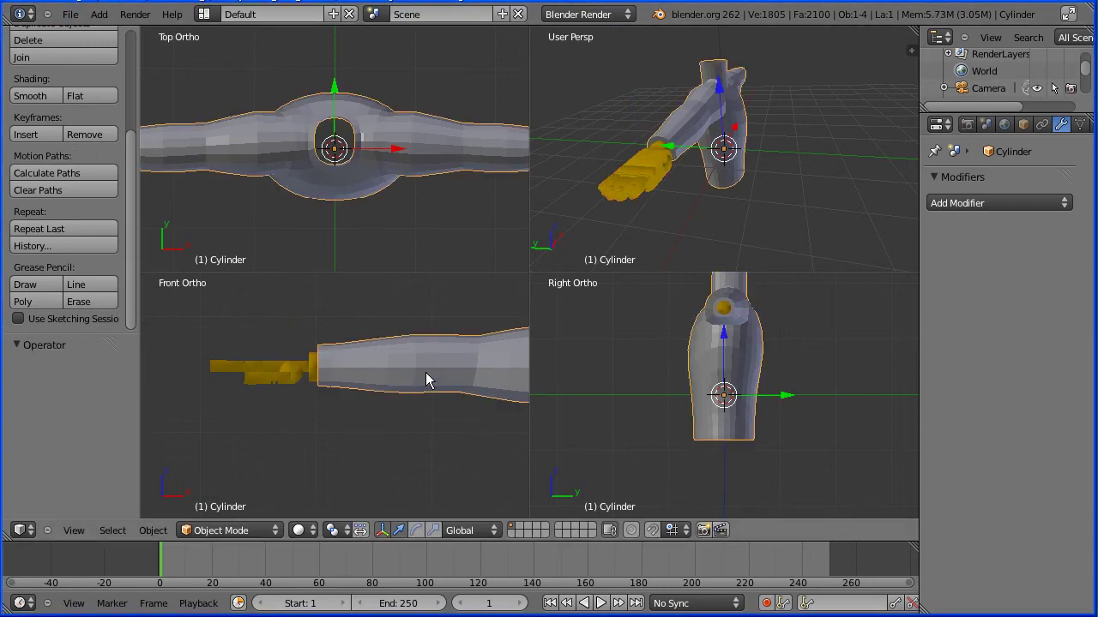
left_click(41, 95)
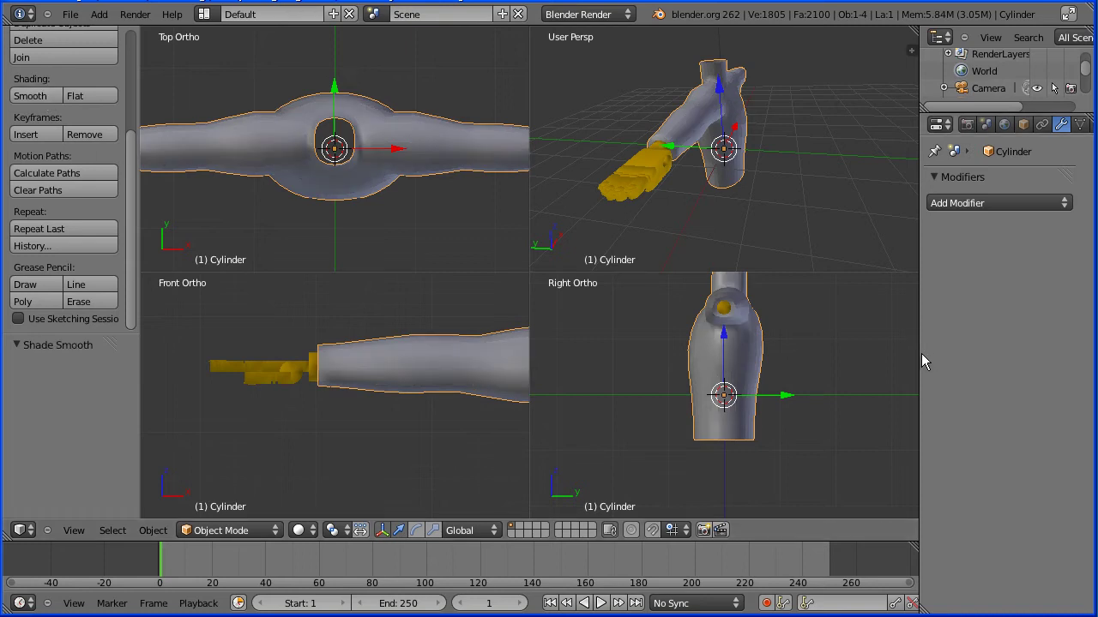
left_click_drag(919, 356, 877, 363)
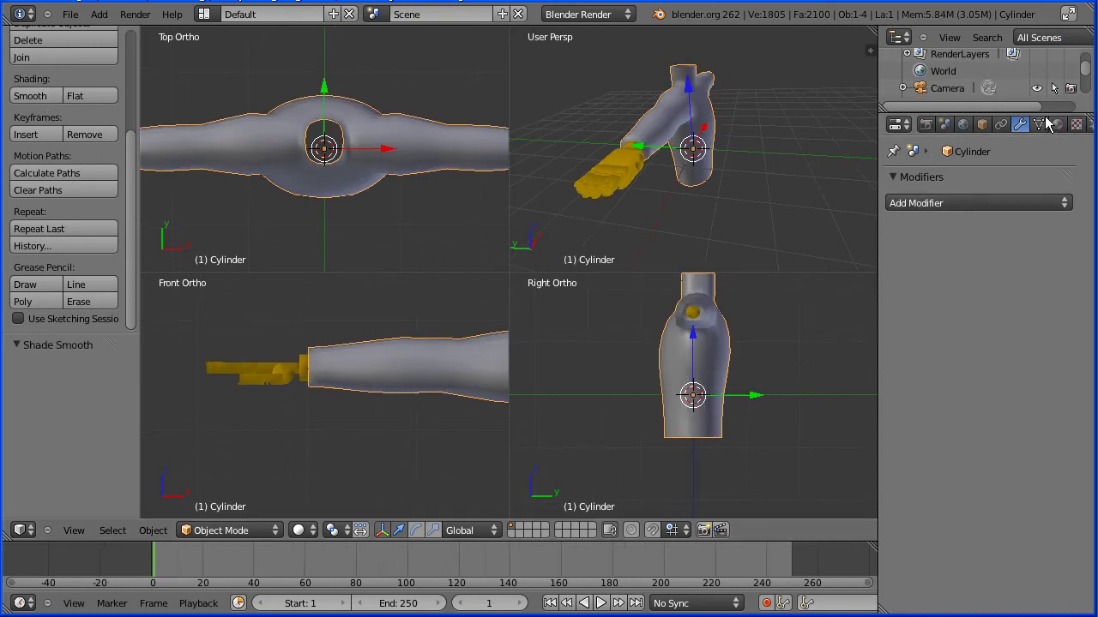
Give the torso a new material with a blue diffuse colour.
left_click(1056, 124)
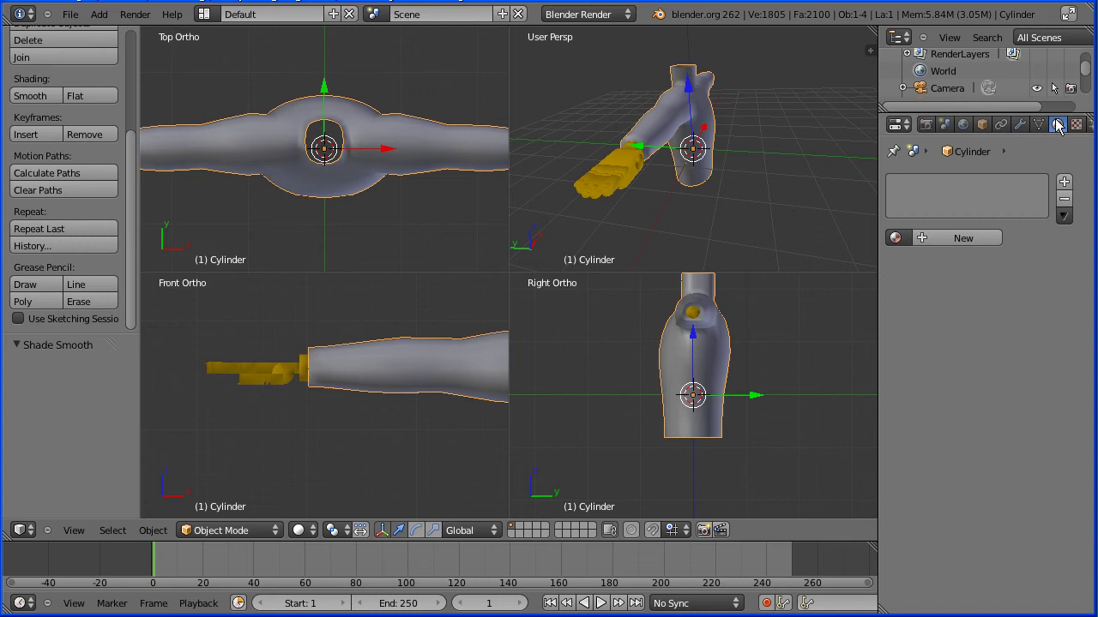
left_click(951, 237)
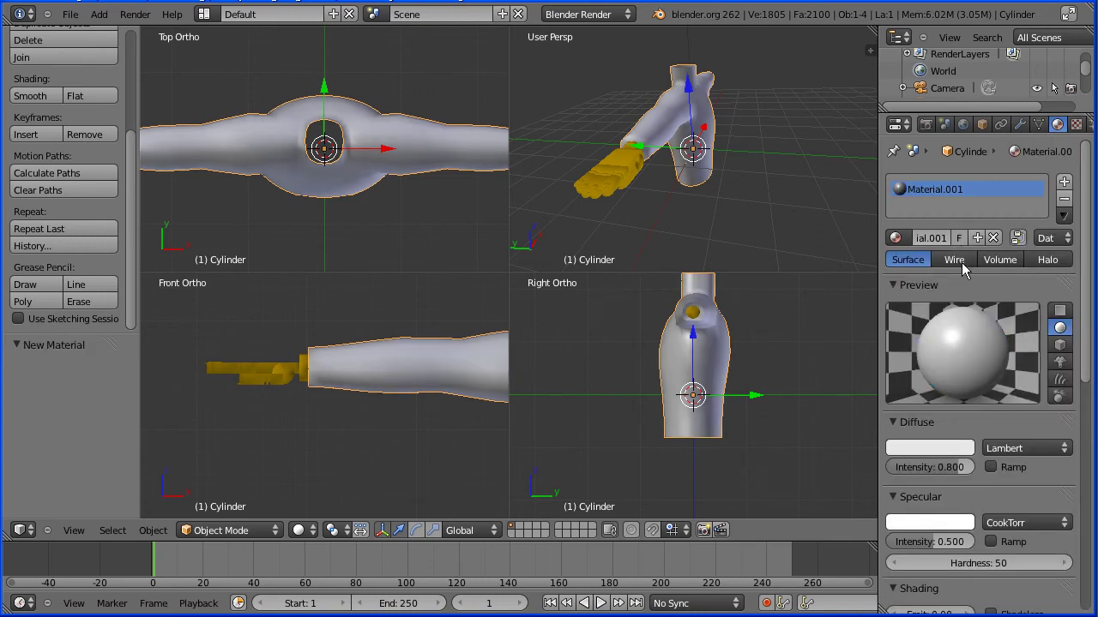
left_click(938, 445)
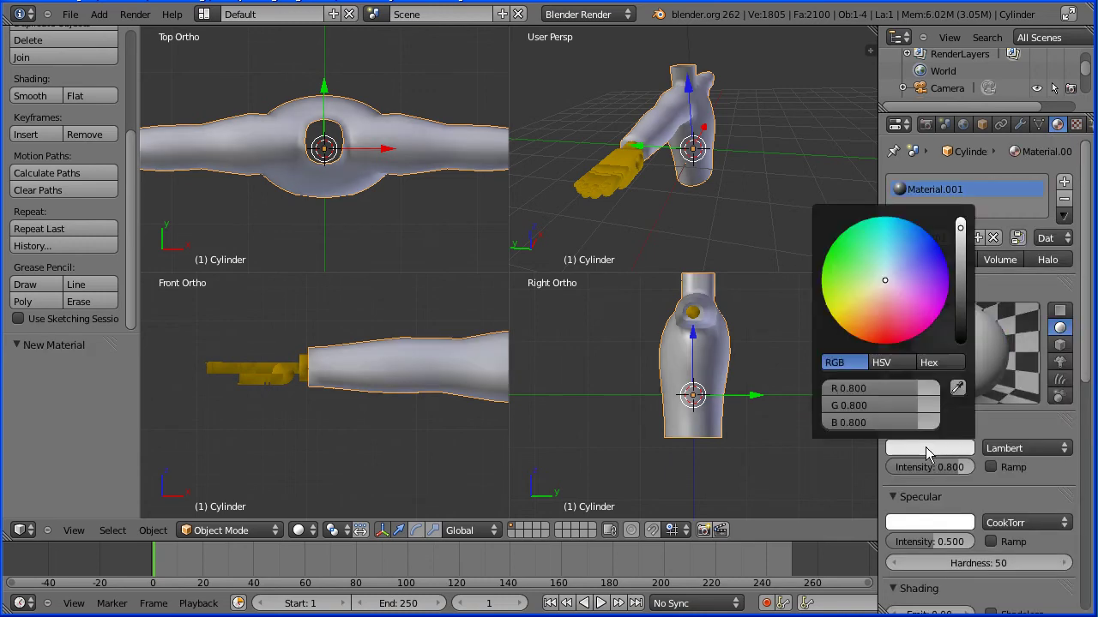
left_click(887, 274)
left_click(923, 244)
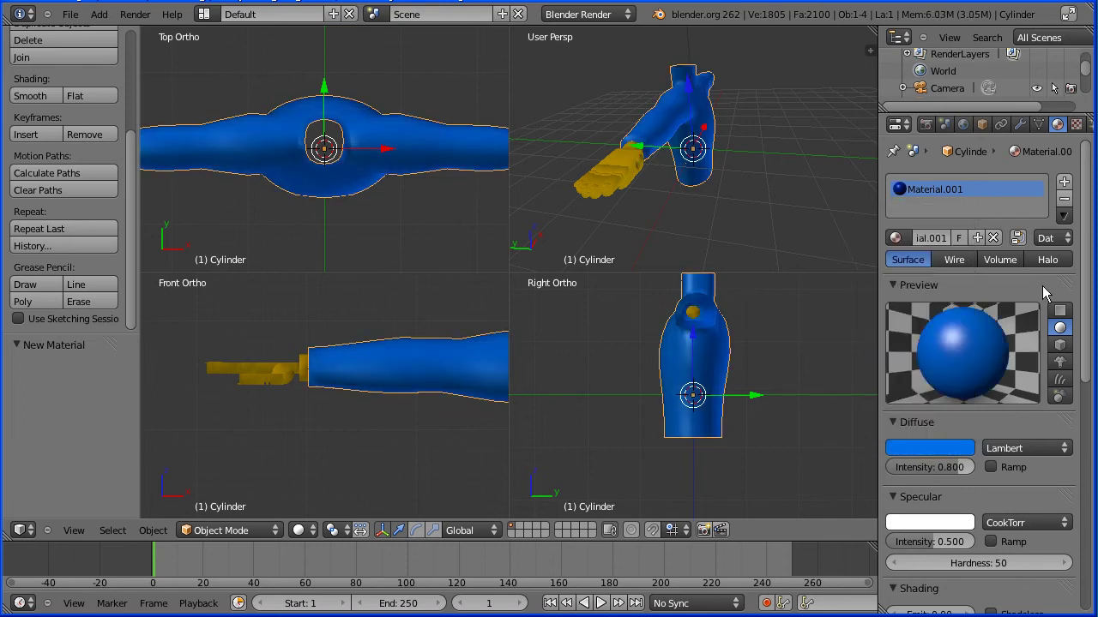
Name the torso's material 'body'.
left_click(924, 238)
type("body")
key("Return")
Select the yellow hand and name its material 'hand'.
right_click(293, 377)
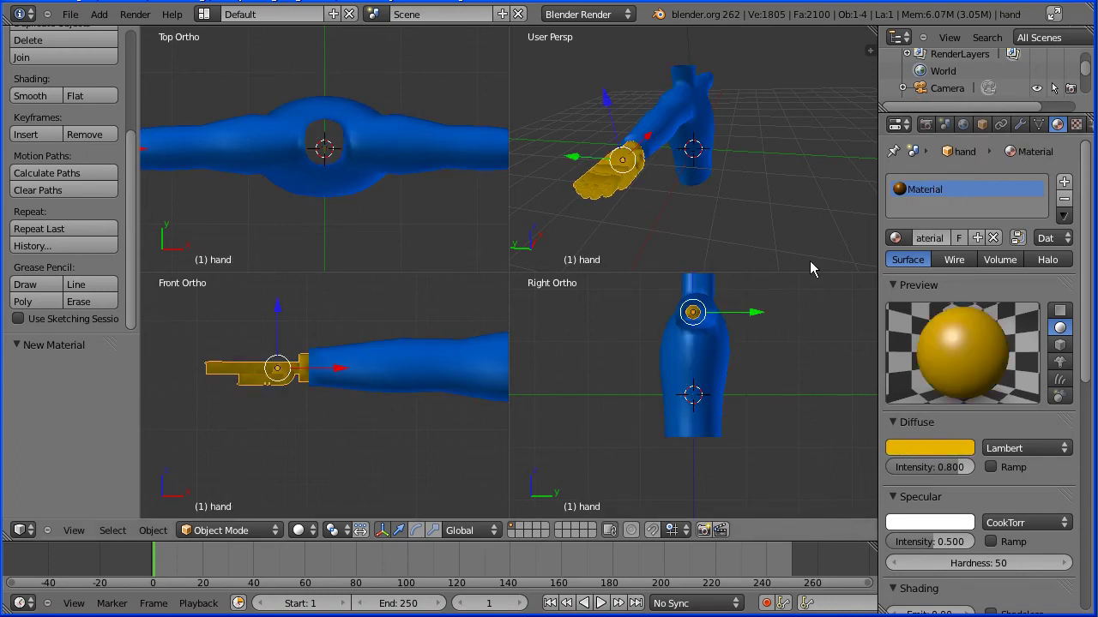
left_click(927, 238)
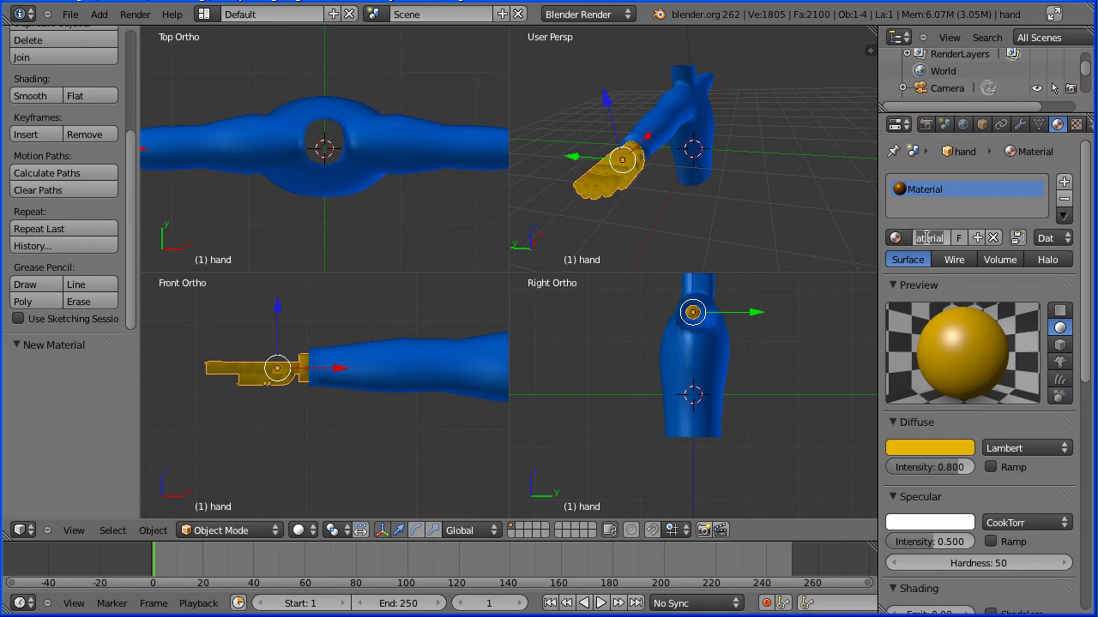
type("hand")
key("Return")
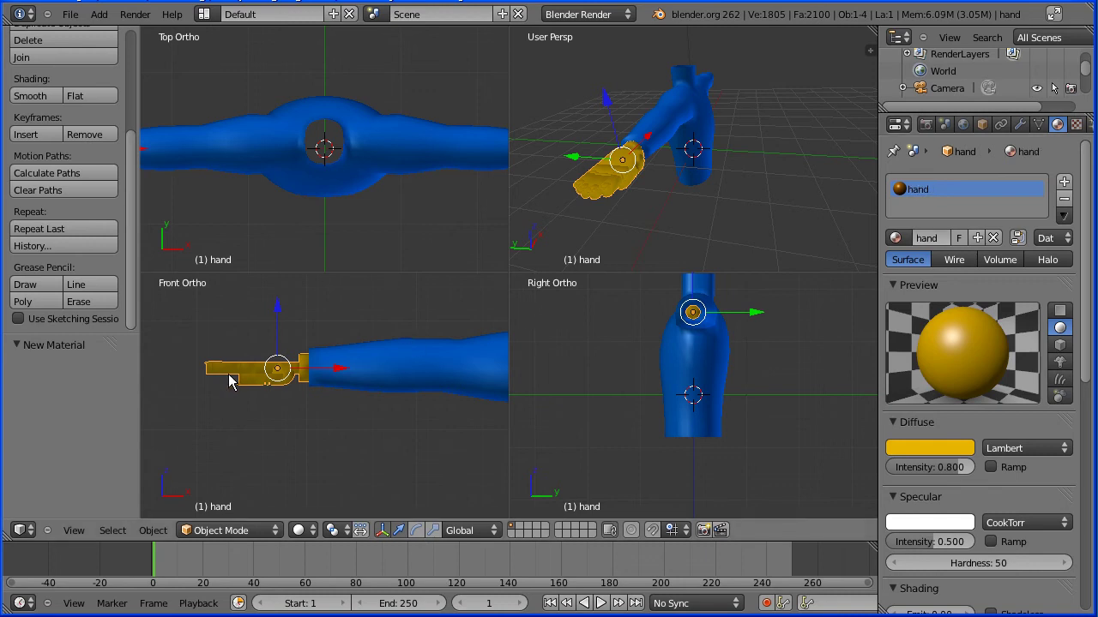
Join the hand with the torso, then switch to a single front view framing the torso.
right_click(454, 366, "shift")
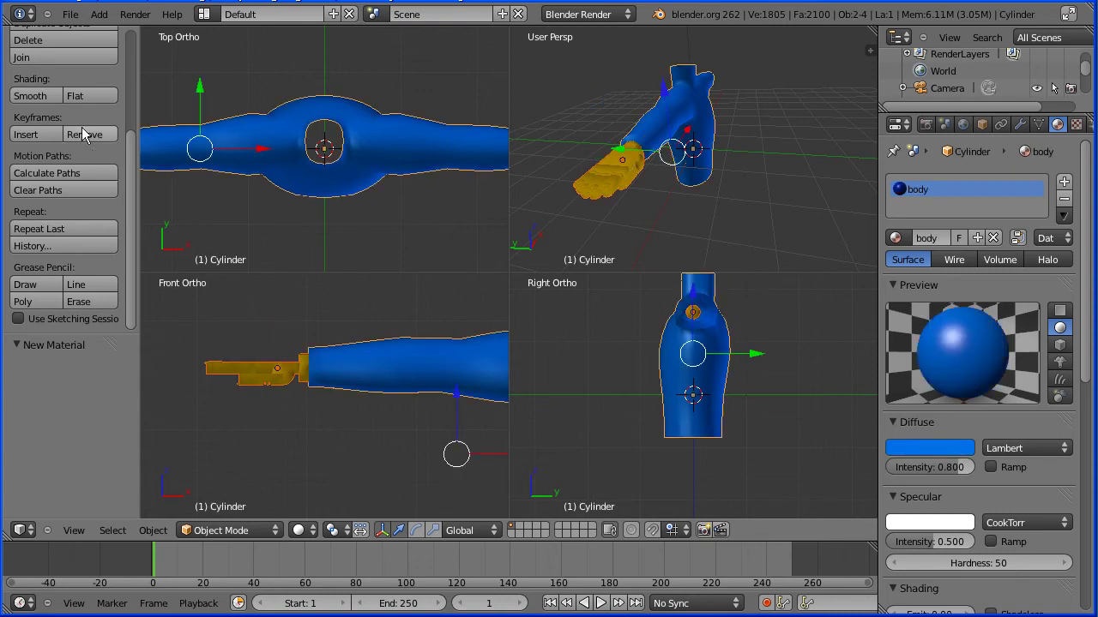
left_click(79, 56)
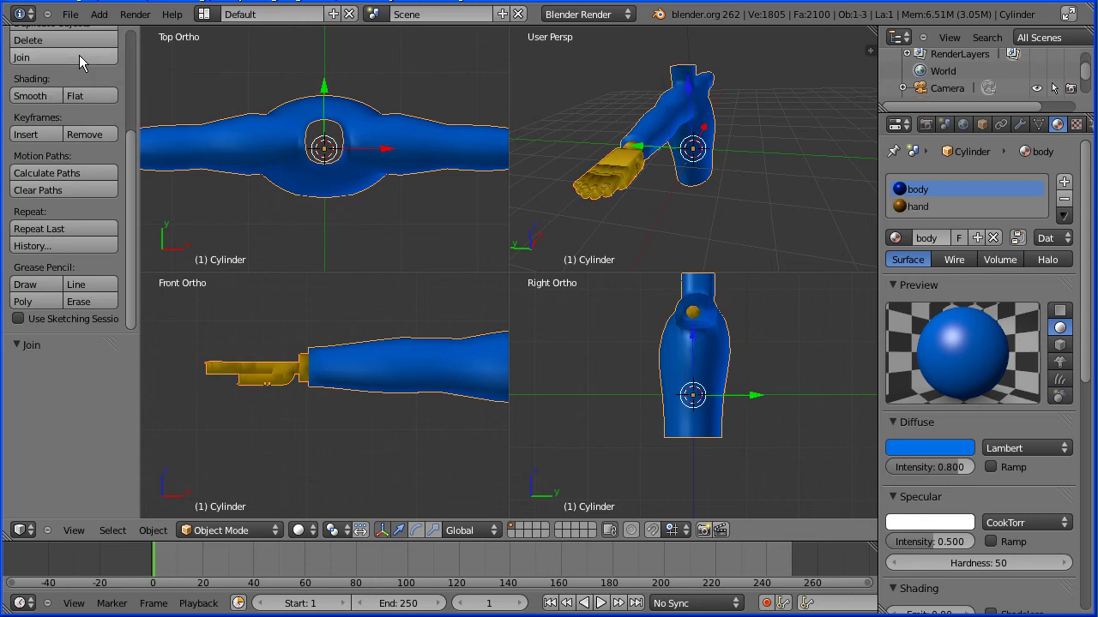
left_click(72, 529)
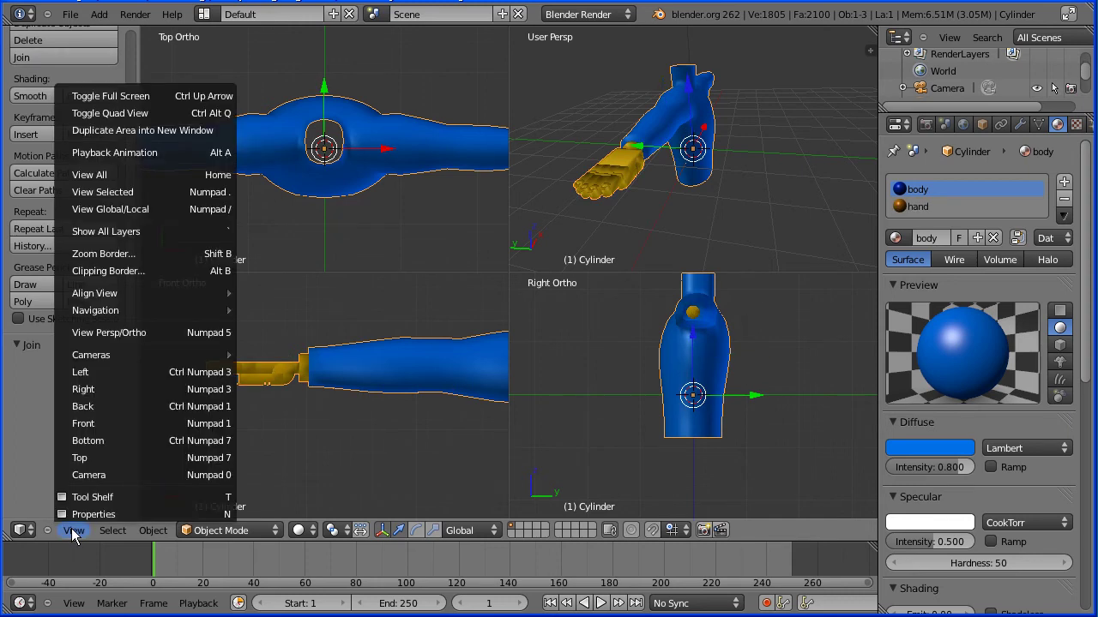
left_click(135, 113)
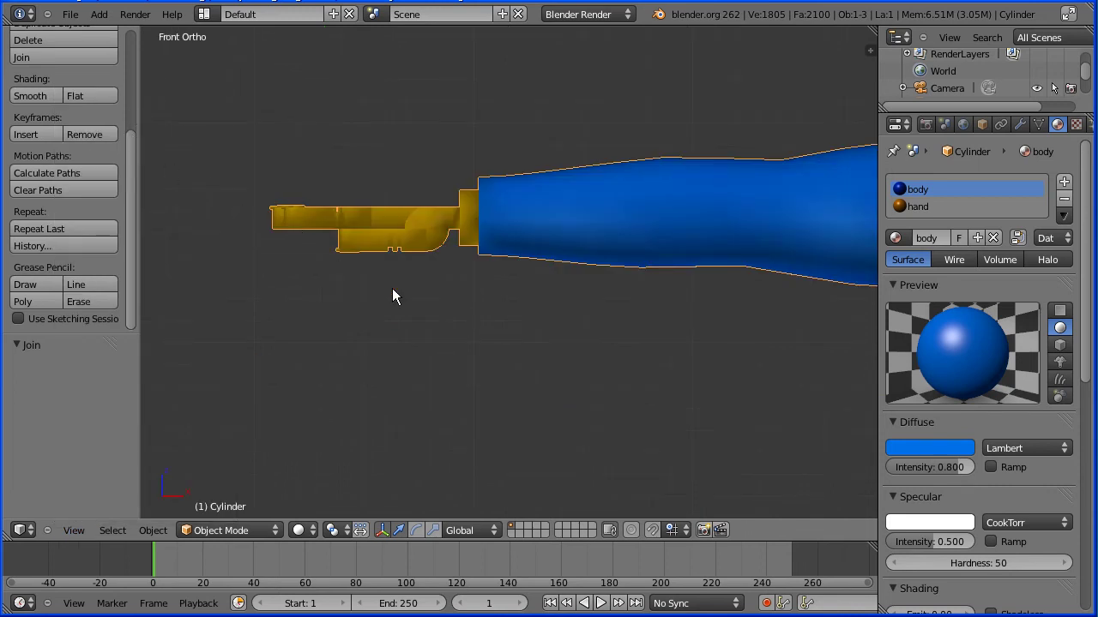
scroll(483, 341, "down", 5)
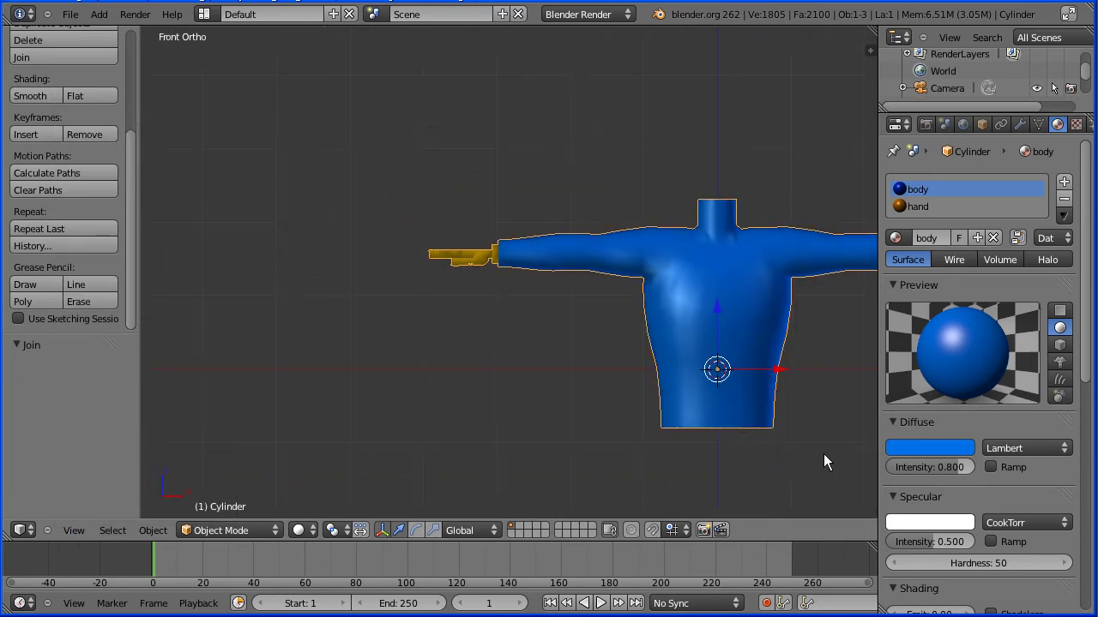
middle_click_drag(838, 448, 673, 416, "shift")
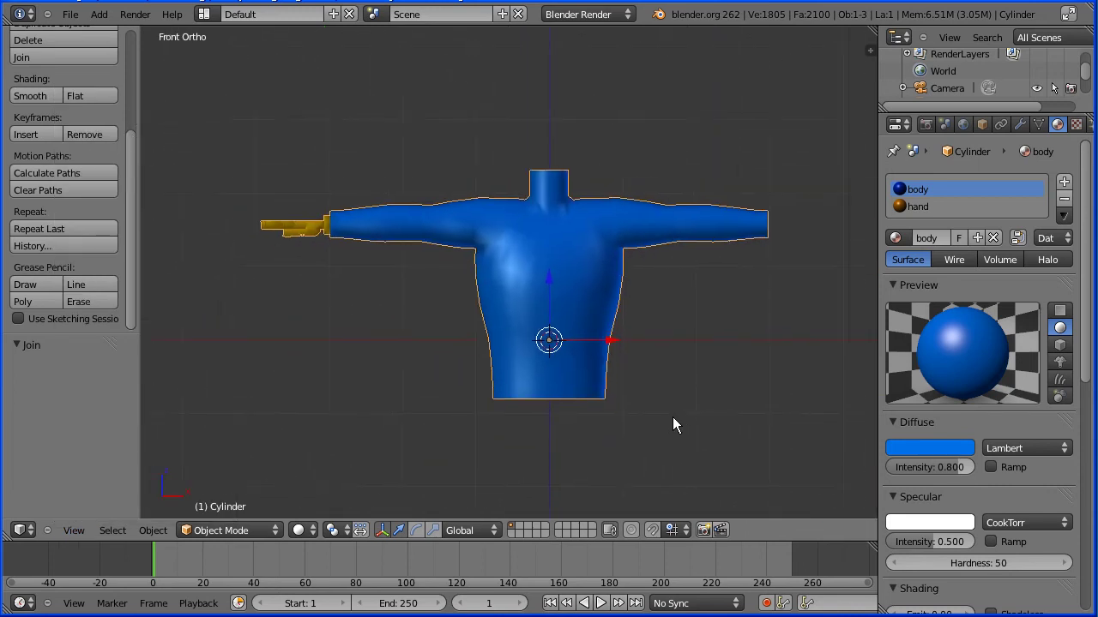
right_click(304, 216)
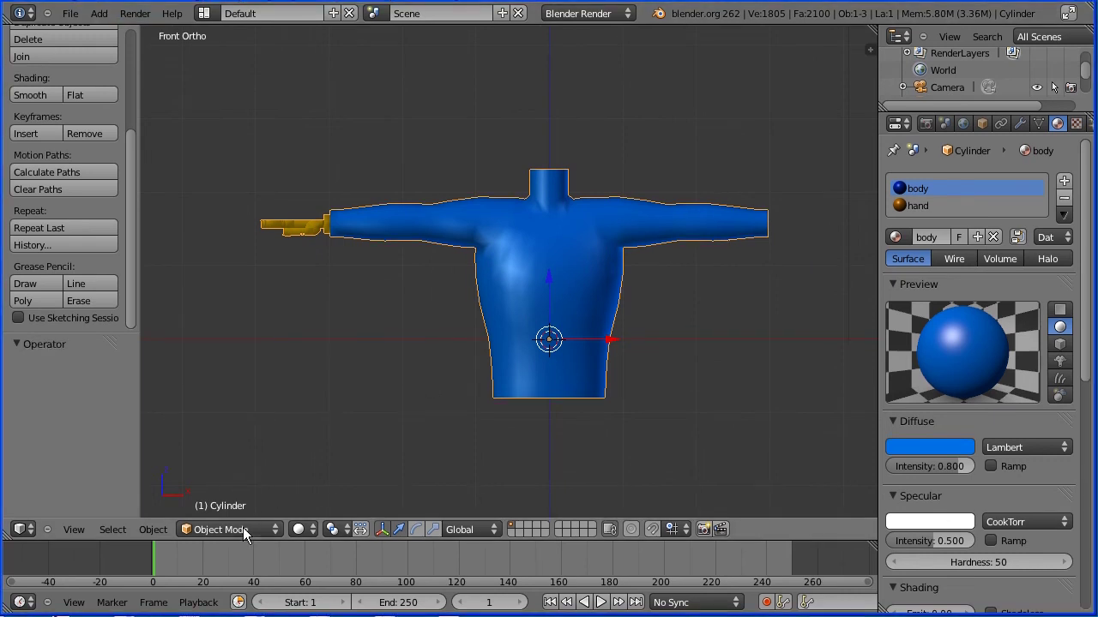
In Edit Mode, box-select the torso's right half and delete those vertices.
left_click(243, 527)
left_click(223, 495)
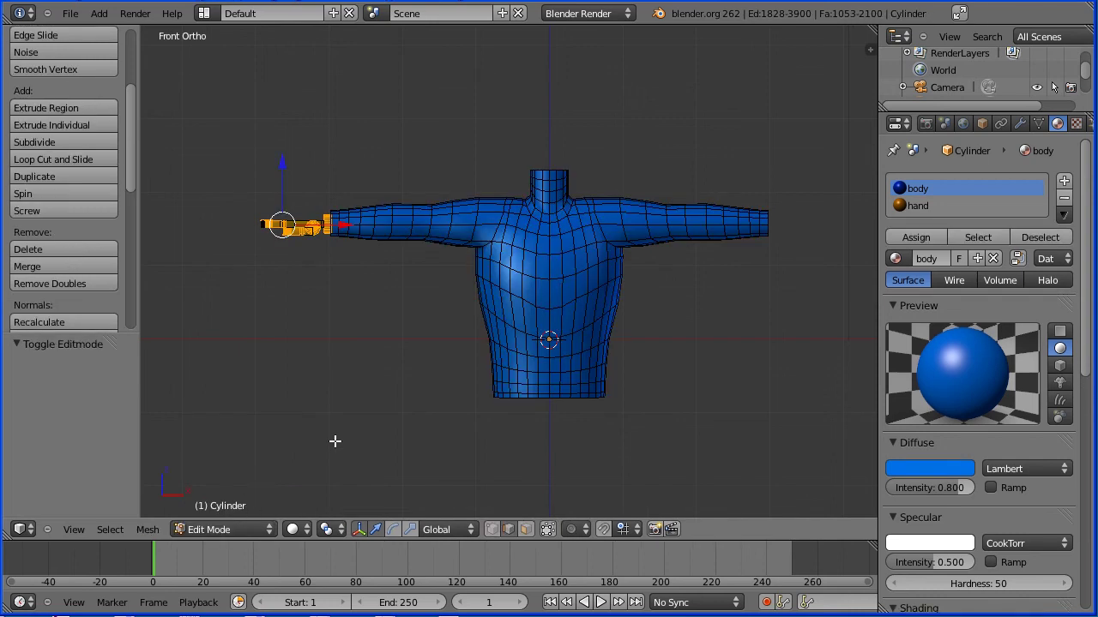
right_click(695, 225)
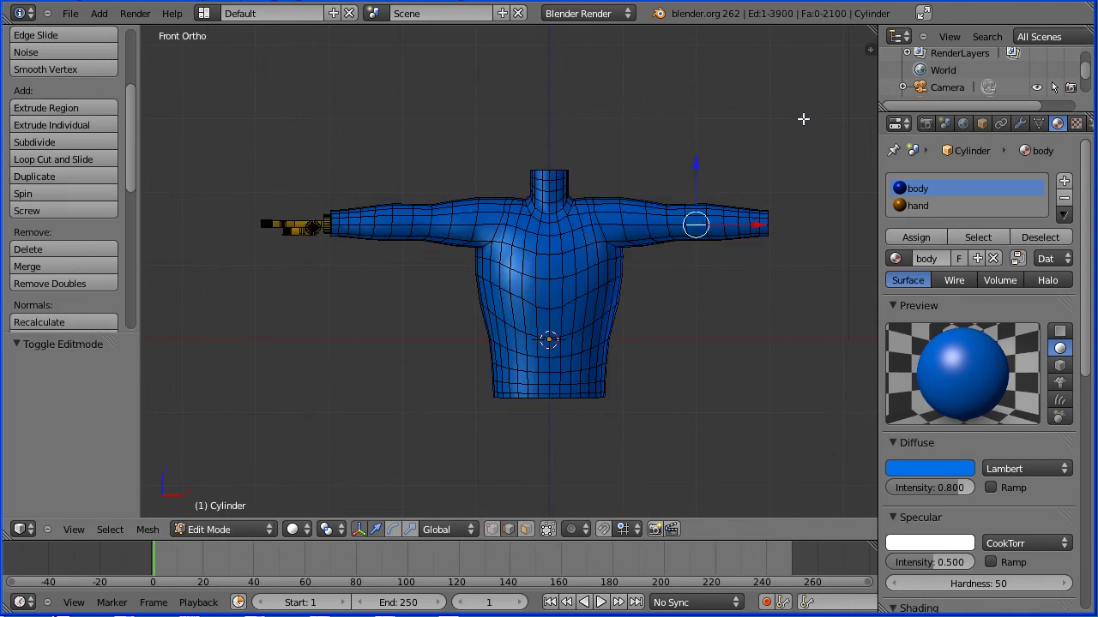
key("b")
left_click_drag(803, 118, 553, 486)
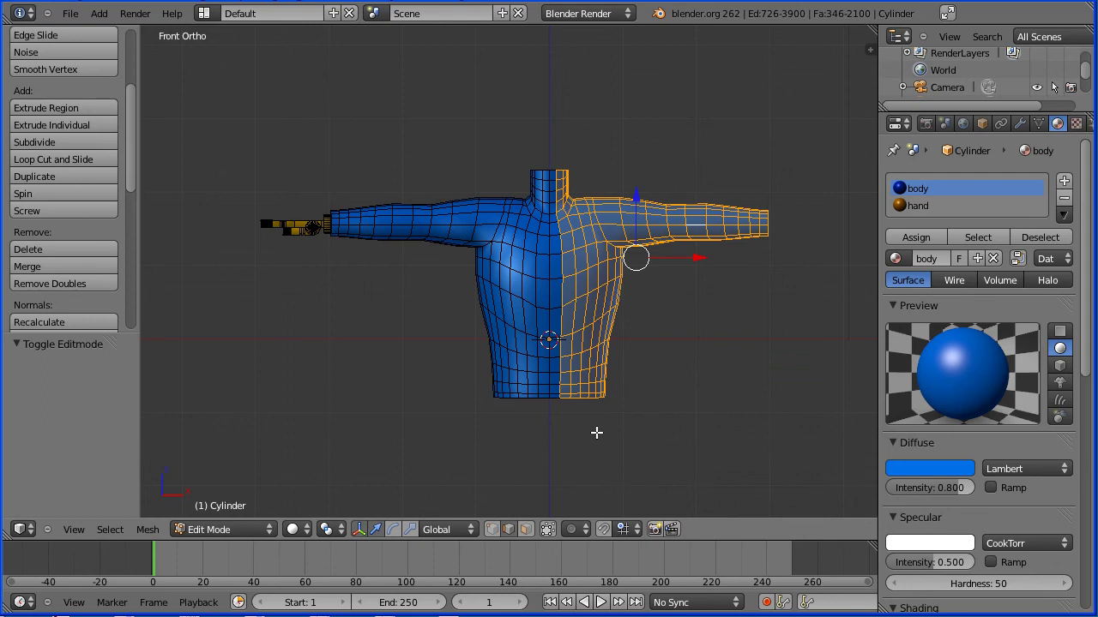
key("x")
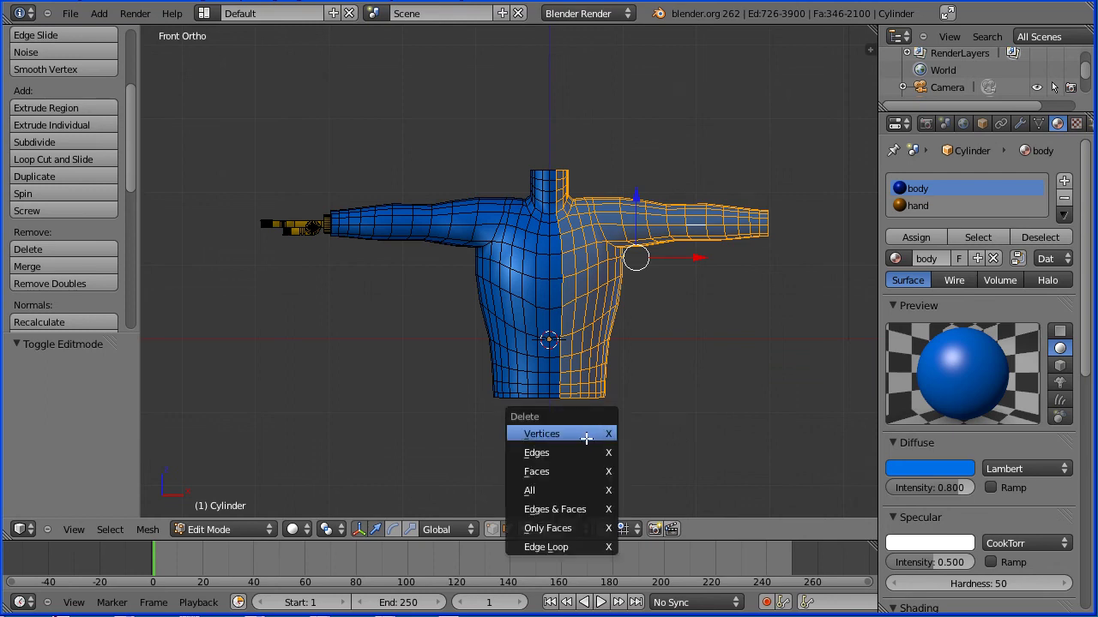
left_click(586, 438)
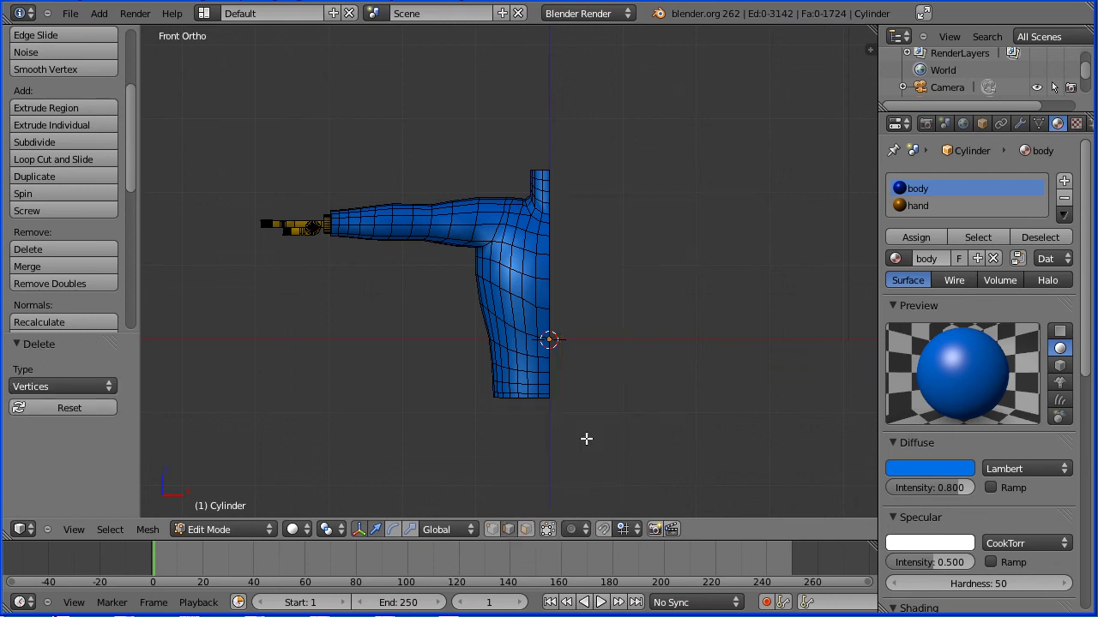
Add a Mirror modifier to the half torso and apply it in Object Mode.
left_click(1019, 122)
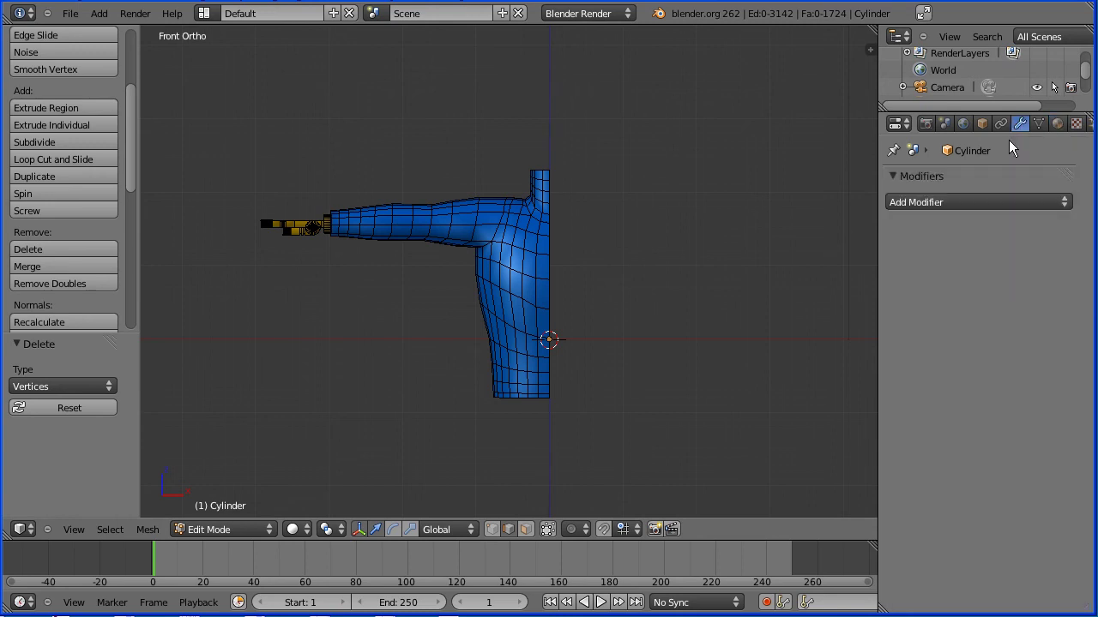
left_click(972, 203)
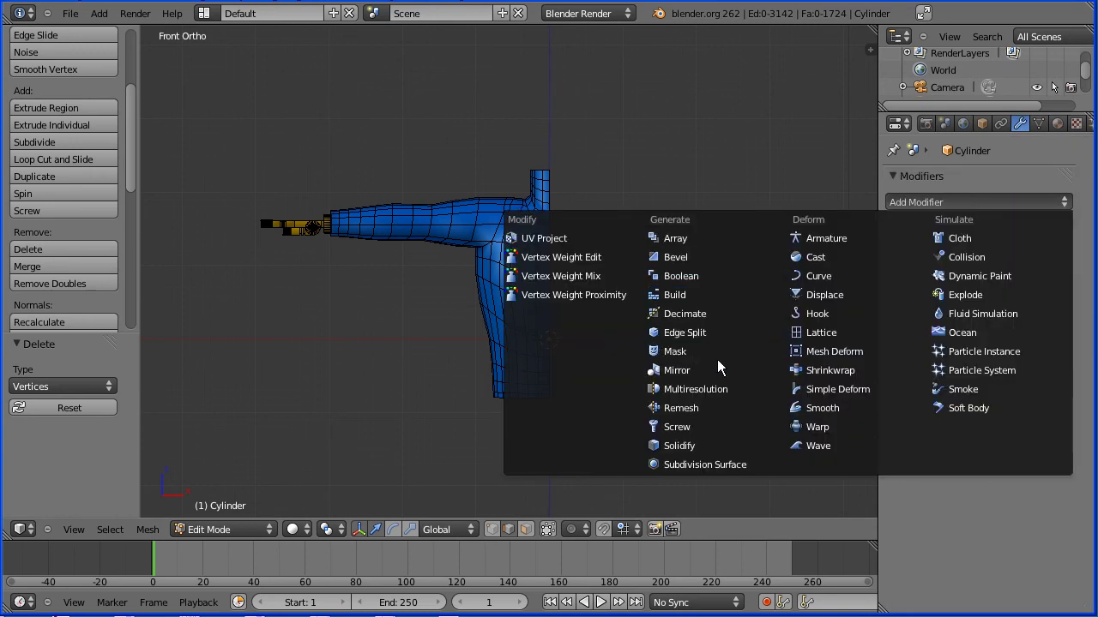
left_click(739, 368)
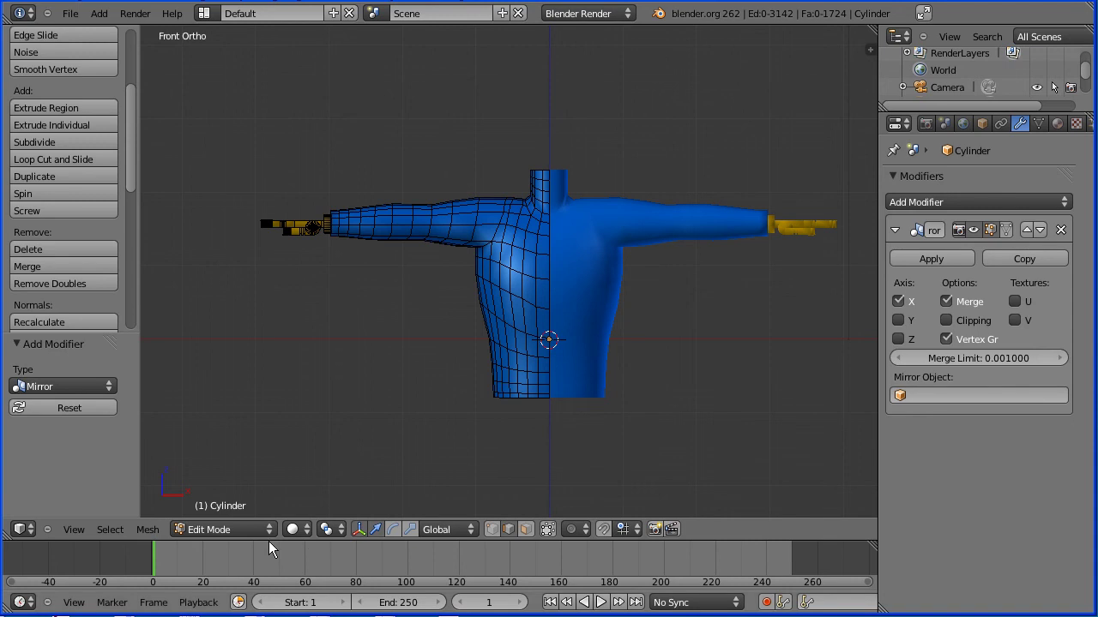
left_click(240, 531)
left_click(241, 512)
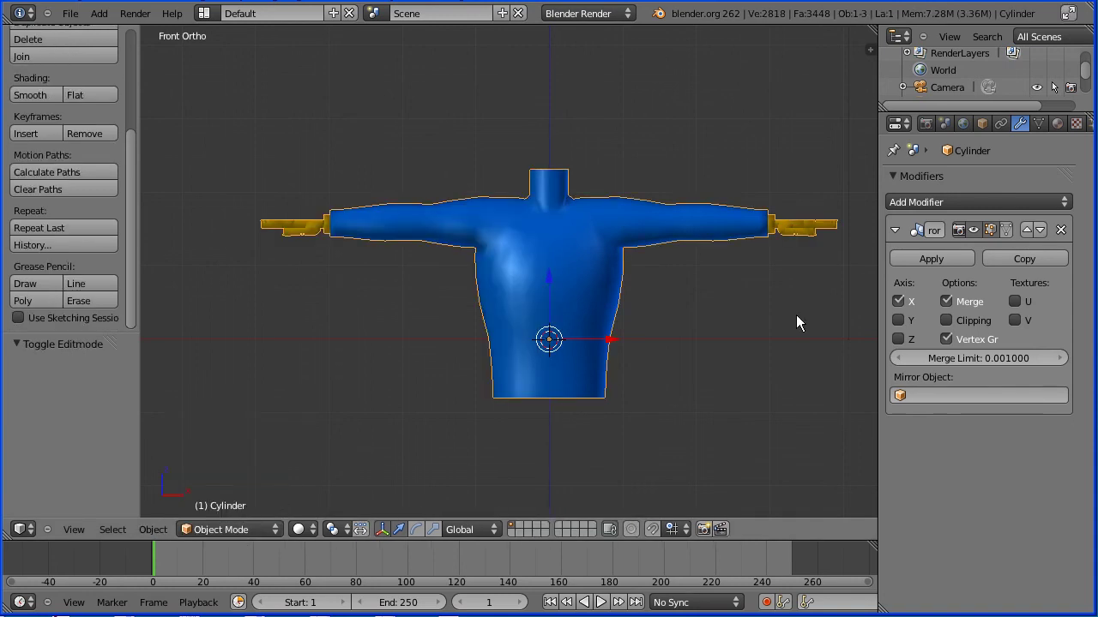
left_click(932, 259)
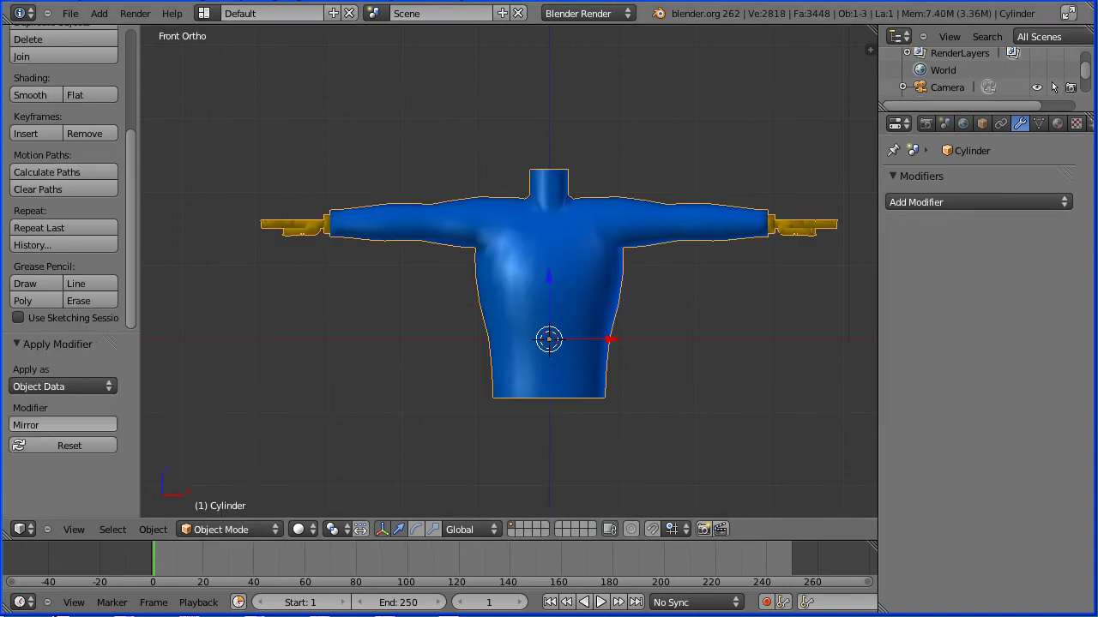
left_click(99, 13)
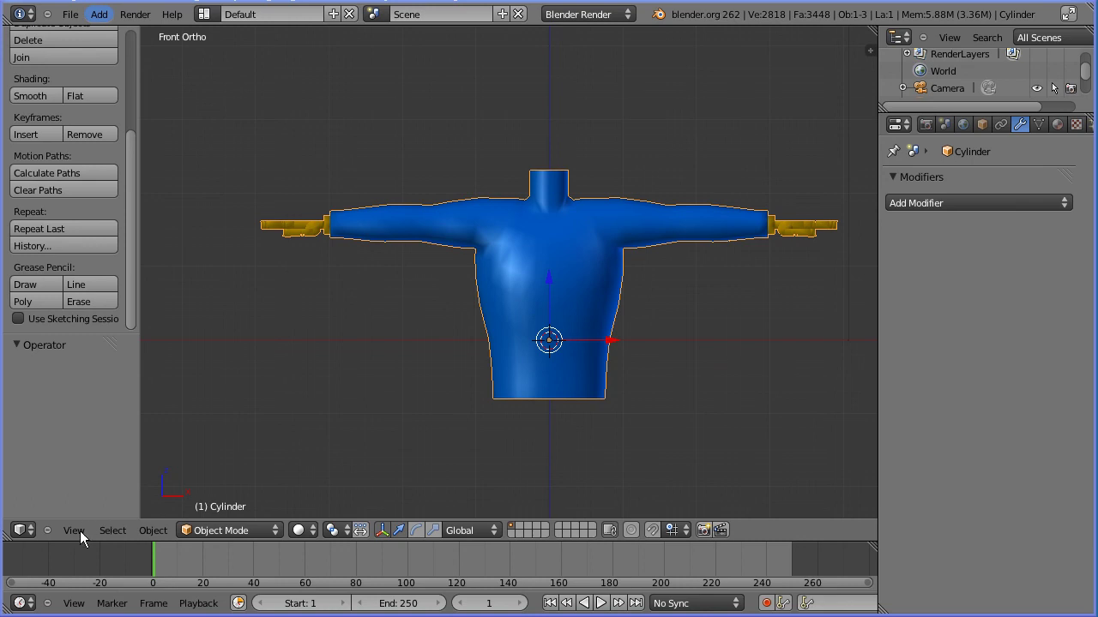
Switch the front view to perspective and orbit to look down at the torso from the front.
left_click(80, 530)
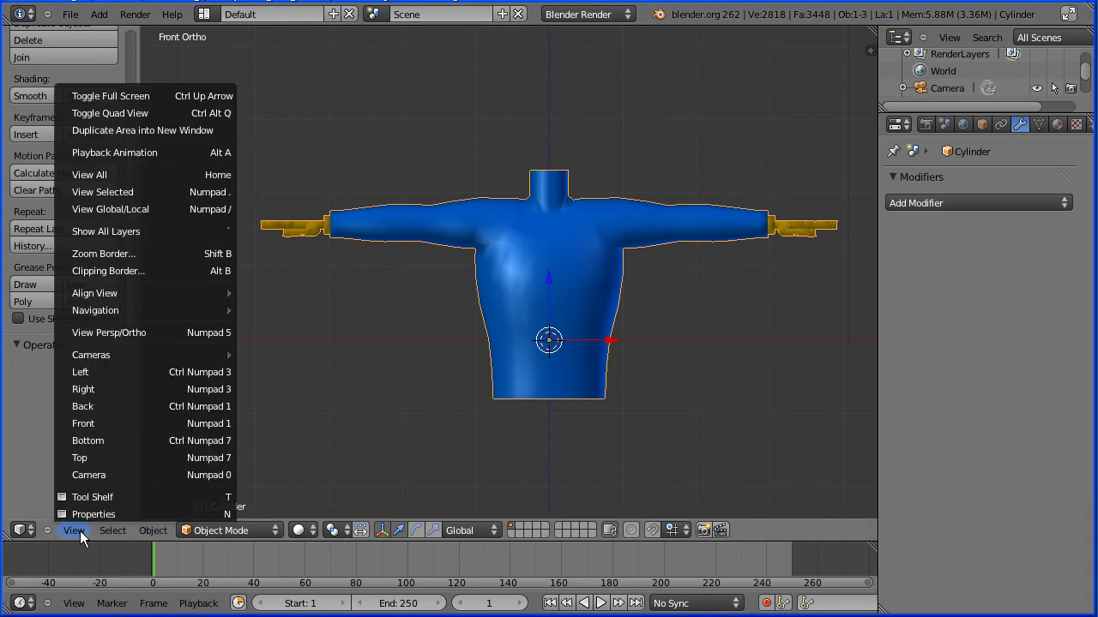
left_click(177, 333)
middle_click_drag(333, 334, 438, 406)
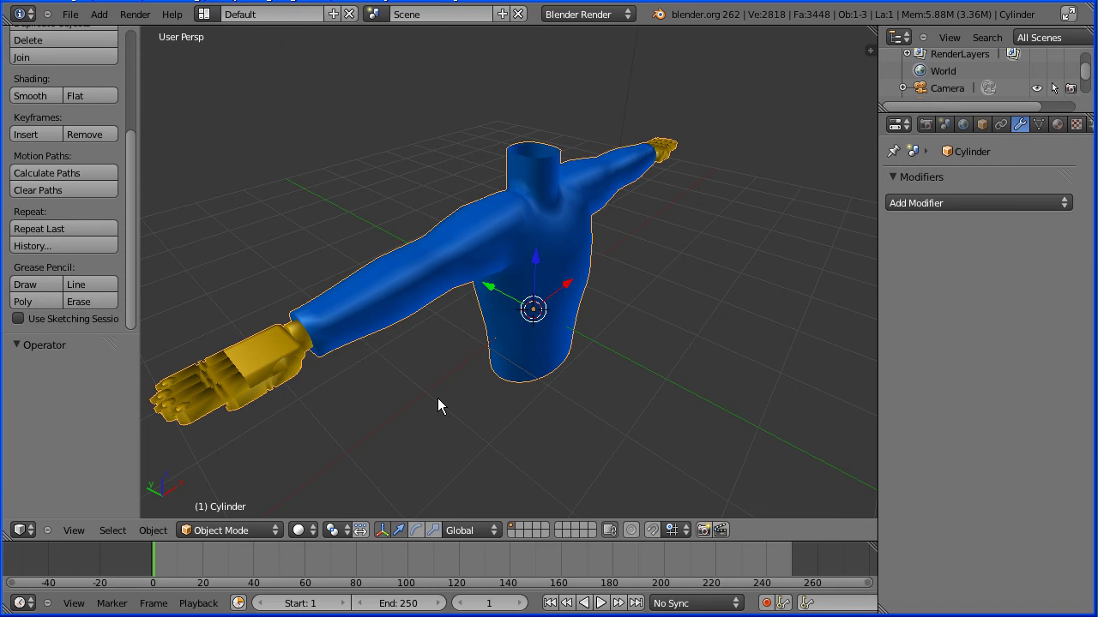